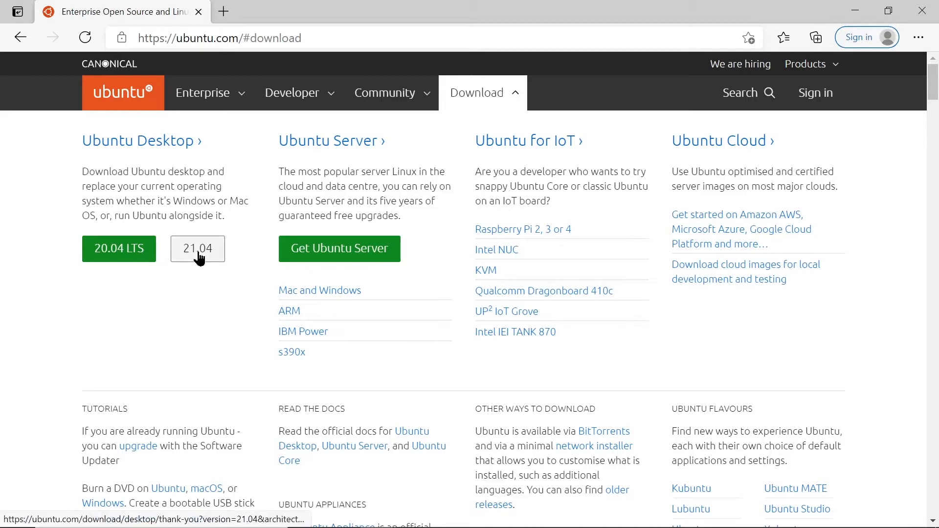
- Choose the Ubuntu Desktop 21.04 download from the ubuntu.com Download menu
left_click(199, 254)
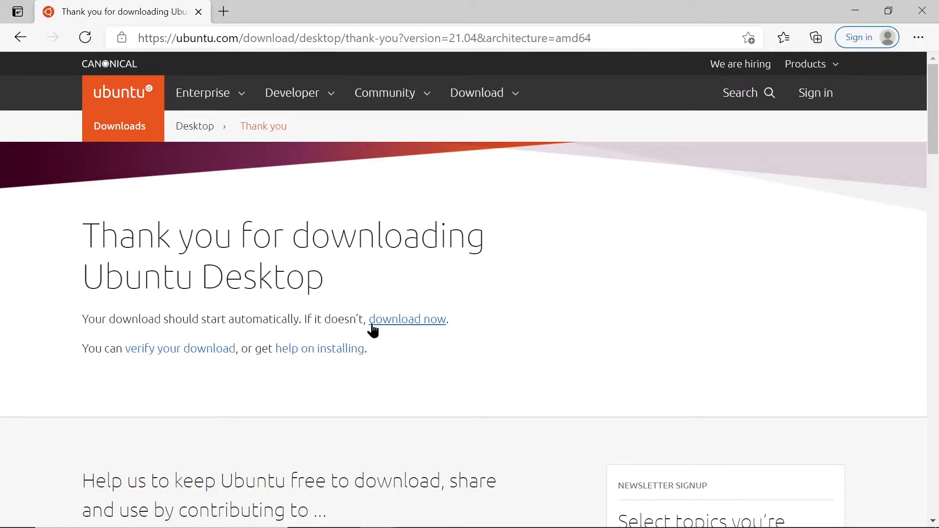
- Start the Ubuntu 21.04 ISO download on the thank-you page
left_click(403, 321)
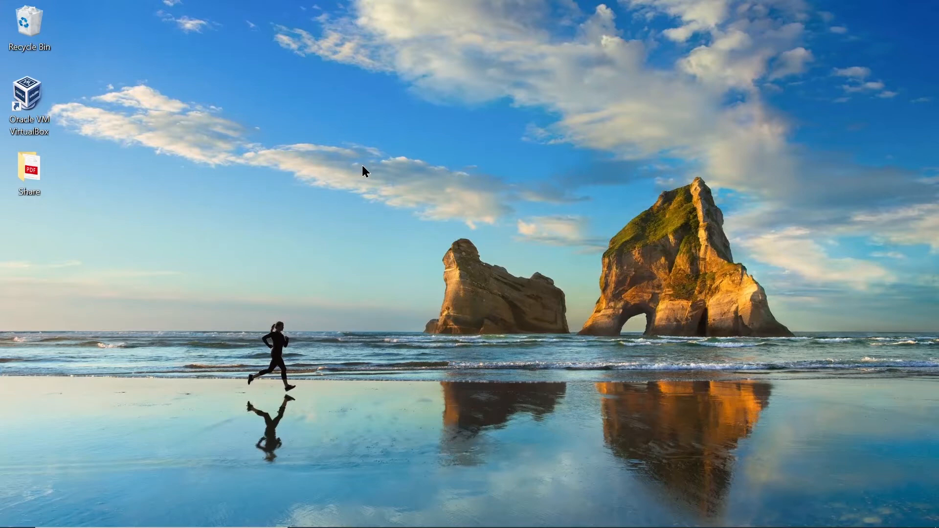
- Launch Oracle VM VirtualBox Manager from its desktop shortcut
double_click(41, 131)
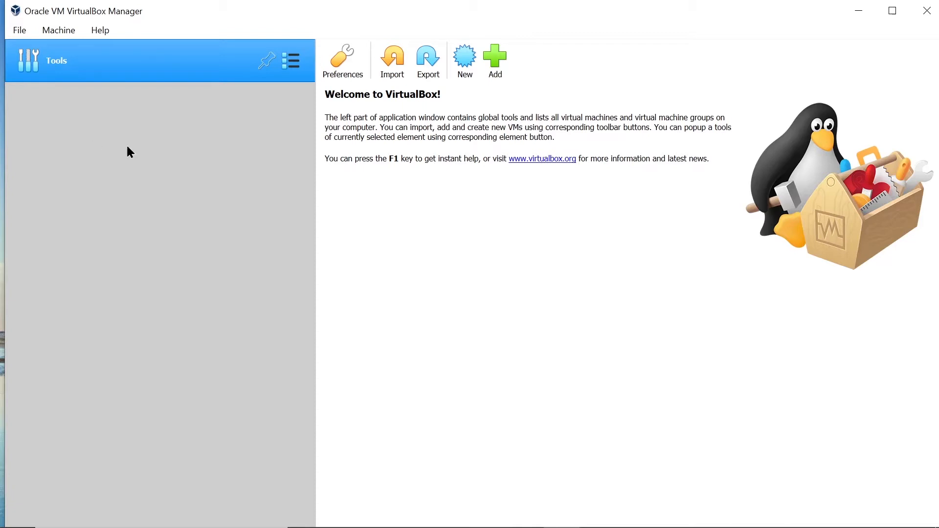
- Create a new VM named 'Ubuntu' (Linux, Ubuntu 64-bit) and continue to memory size
left_click(464, 61)
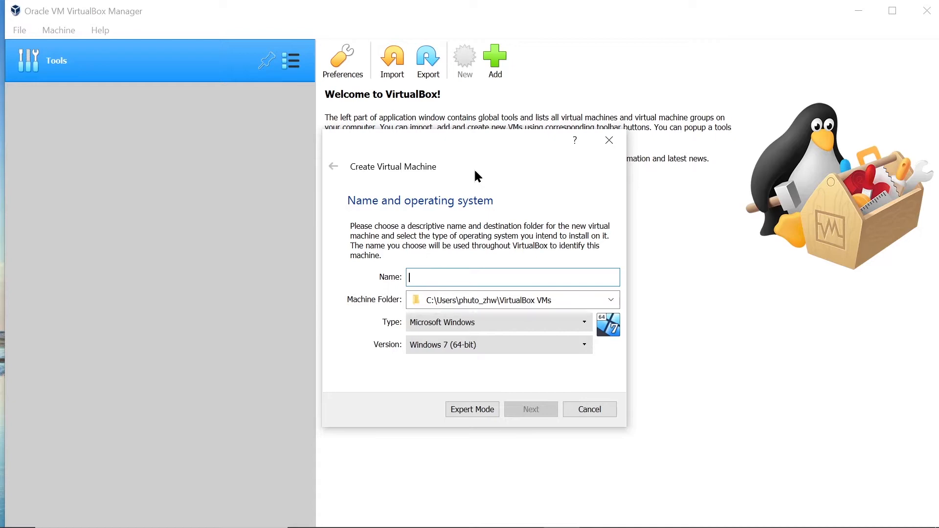
type("Ubuntu")
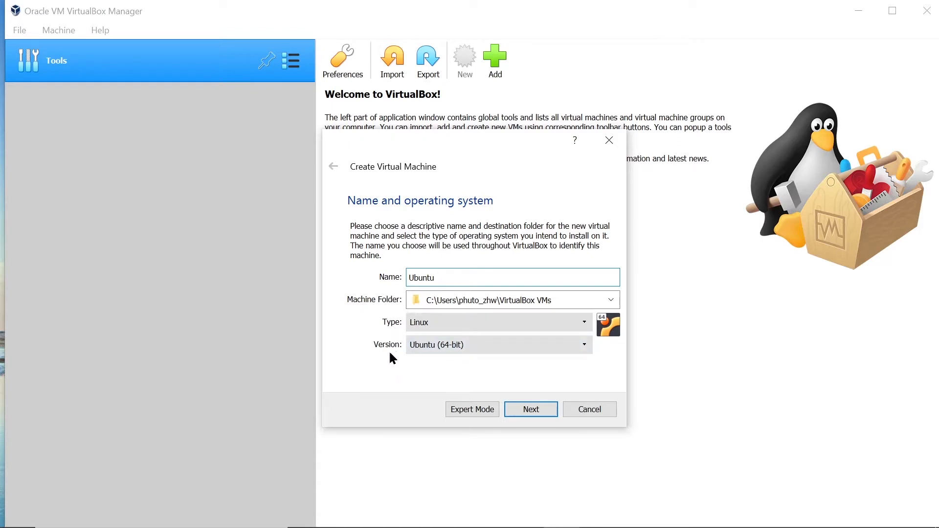
left_click(531, 411)
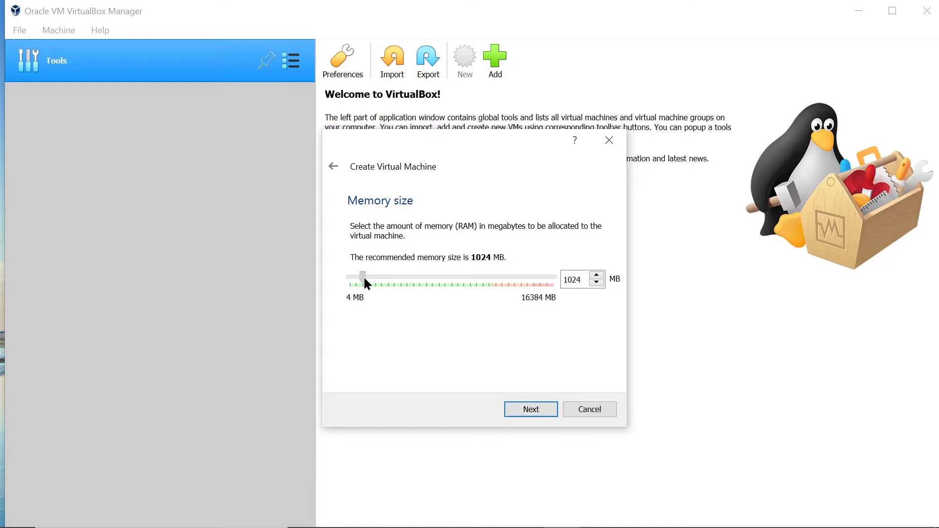
- Give the VM 4096 MB of memory and start a new VDI virtual hard disk
left_click_drag(366, 279, 403, 286)
left_click(530, 412)
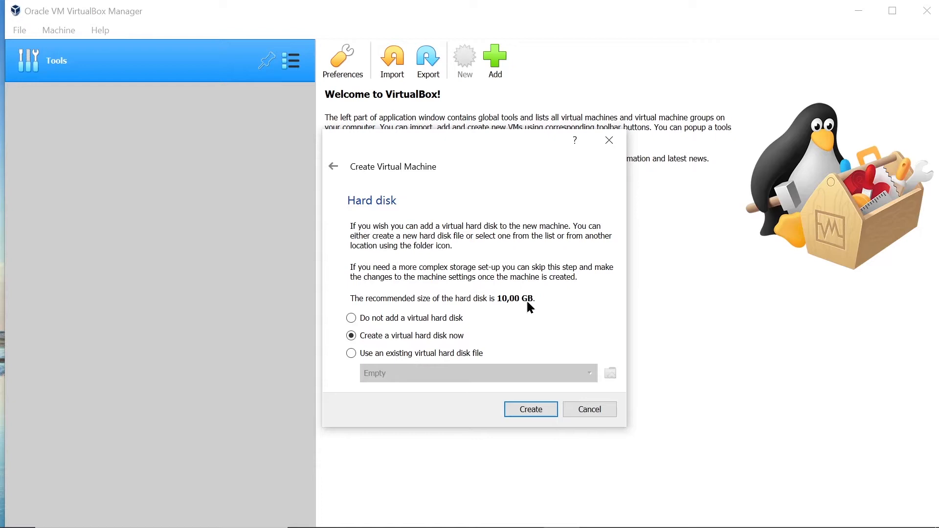
left_click(528, 412)
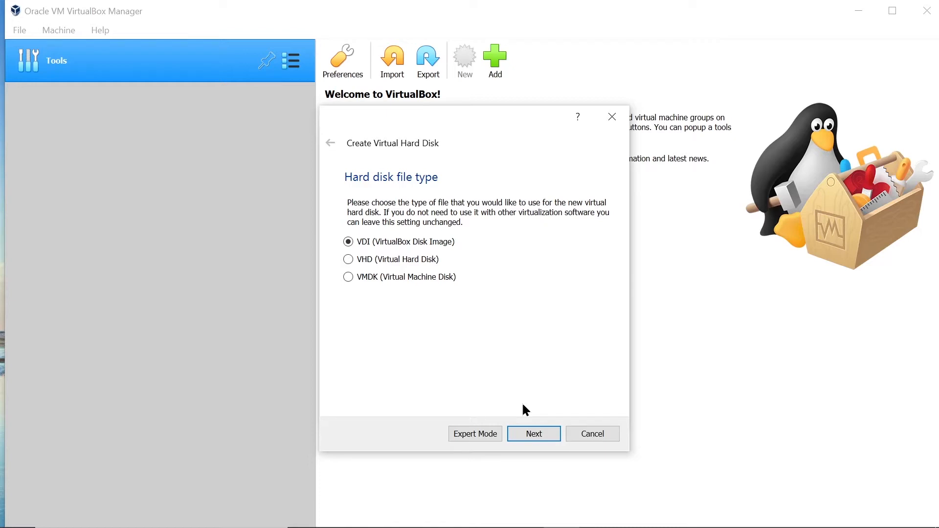
left_click(532, 435)
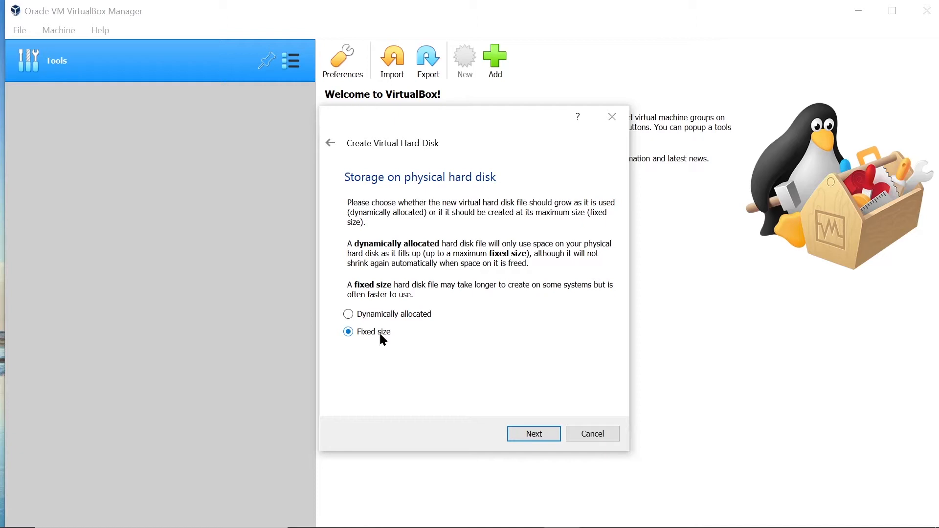
- Make the Ubuntu.vdi disk fixed size at 80,00 GB and create the VM
left_click(379, 315)
left_click(361, 333)
left_click(534, 441)
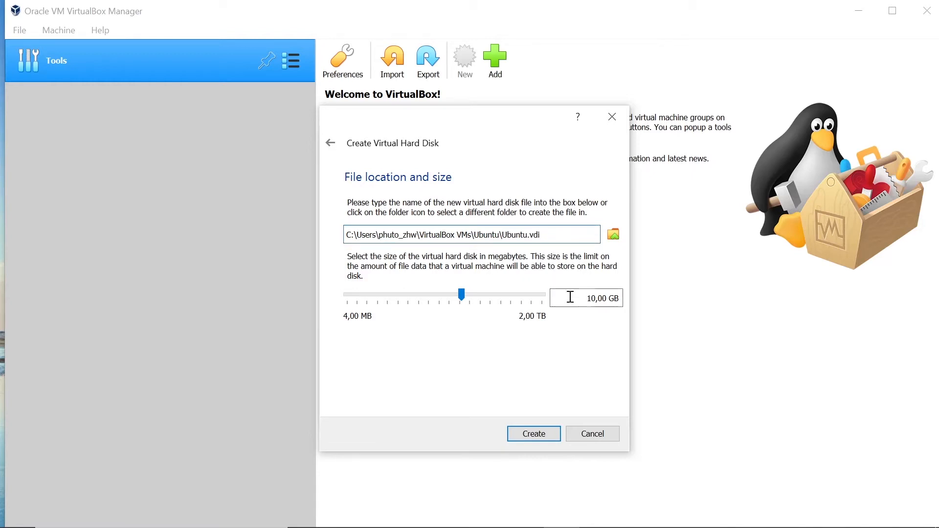
left_click(591, 298)
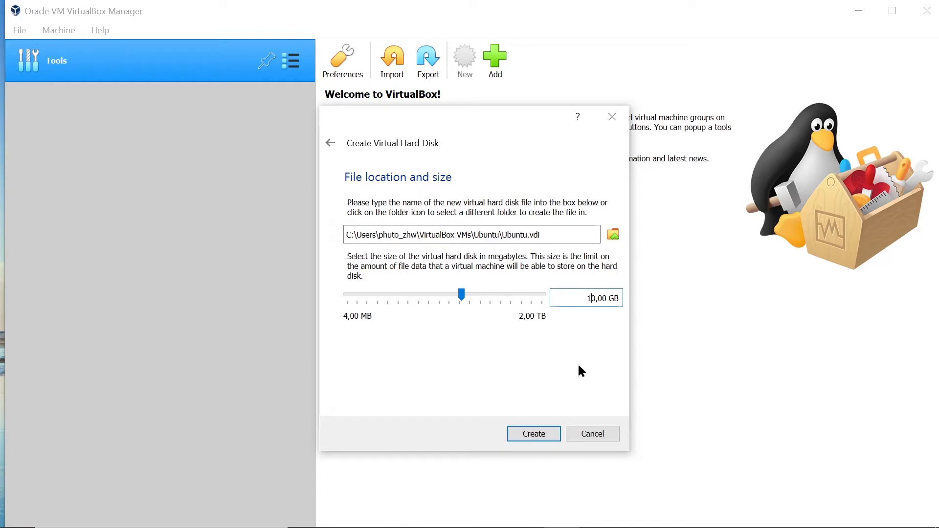
key("BackSpace")
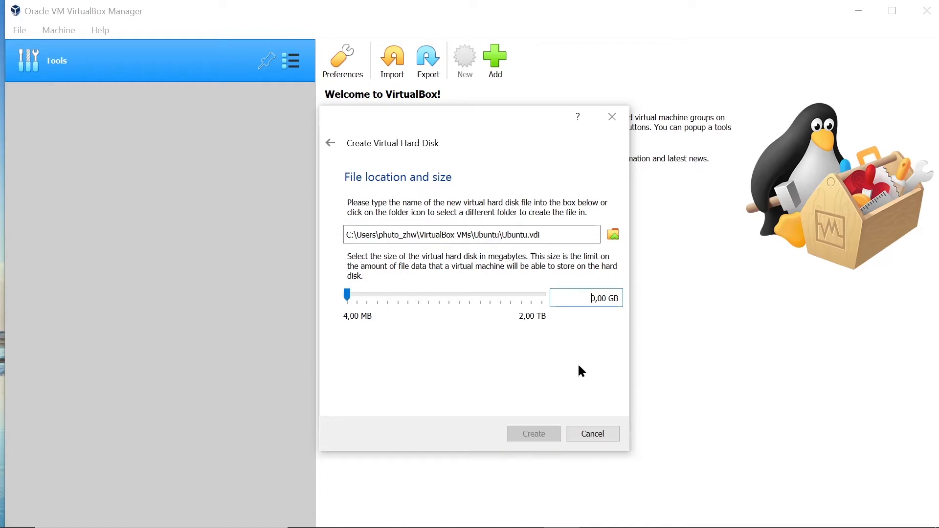
type("8")
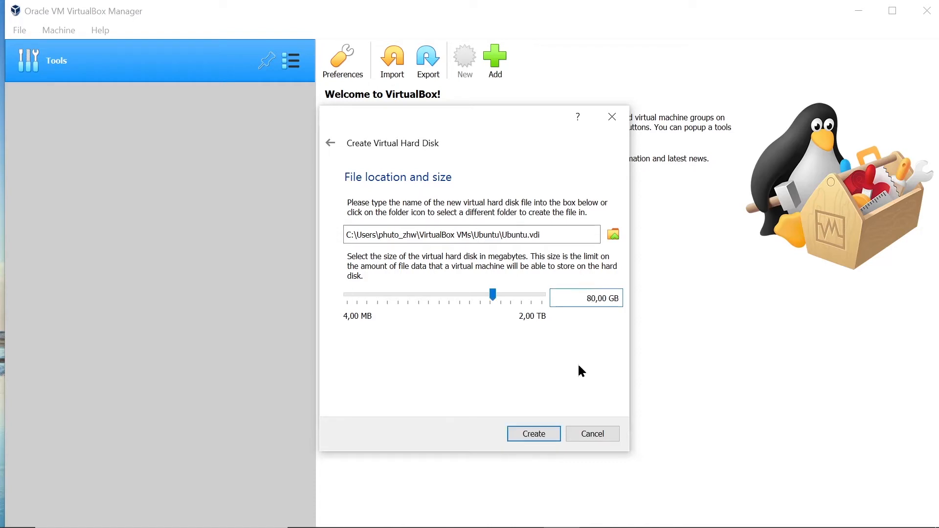
left_click(531, 433)
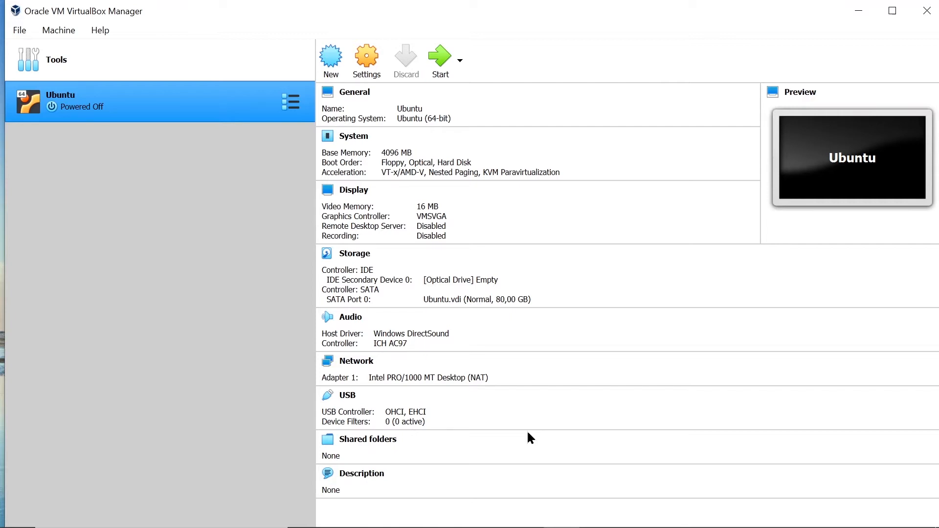
- In General > Advanced, set Shared Clipboard and Drag'n'Drop to Bidirectional
left_click(352, 63)
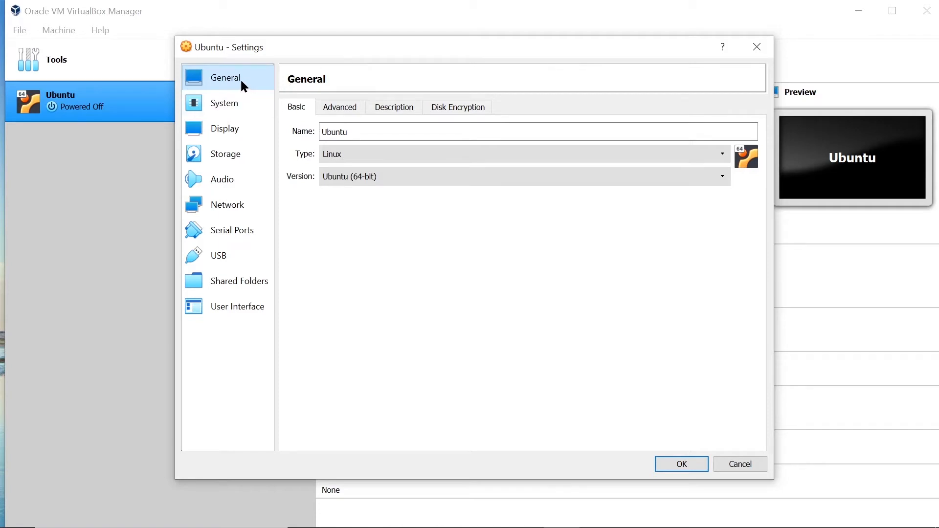
left_click(356, 110)
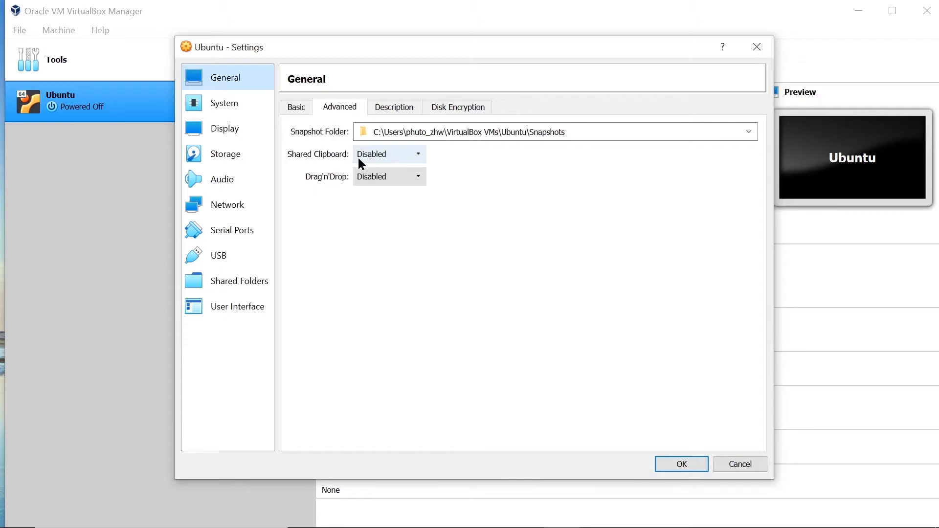
left_click(419, 152)
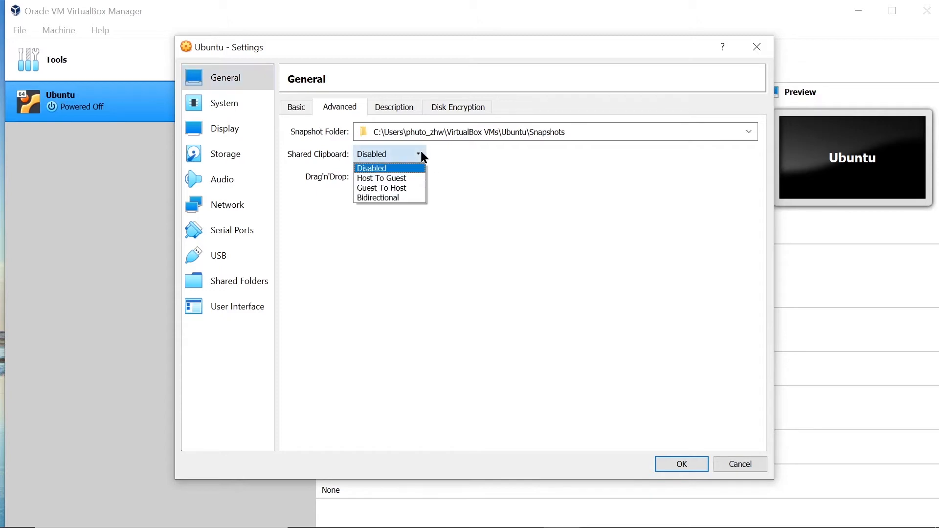
left_click(415, 199)
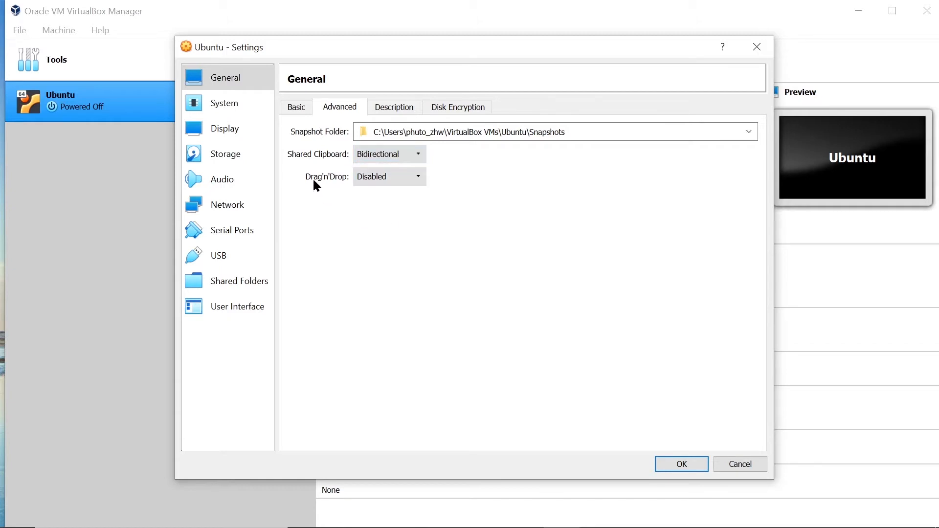
left_click(420, 179)
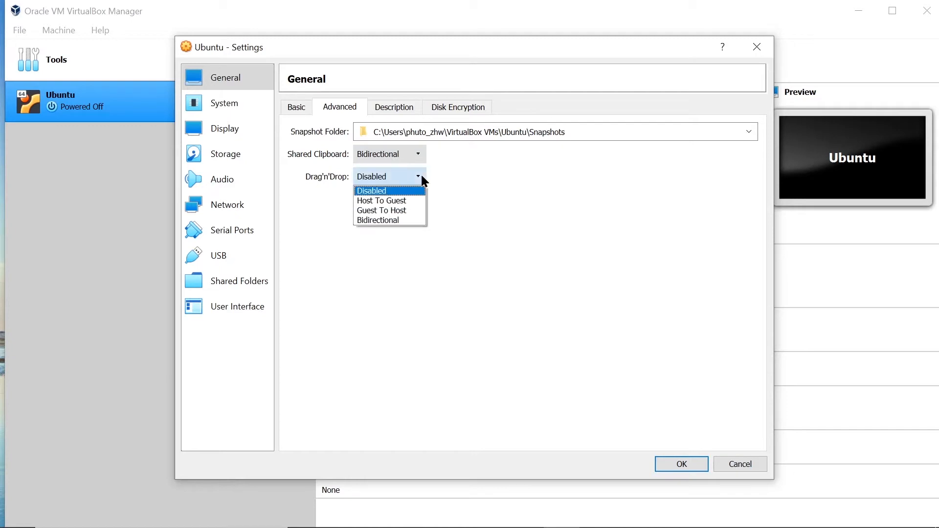
left_click(413, 221)
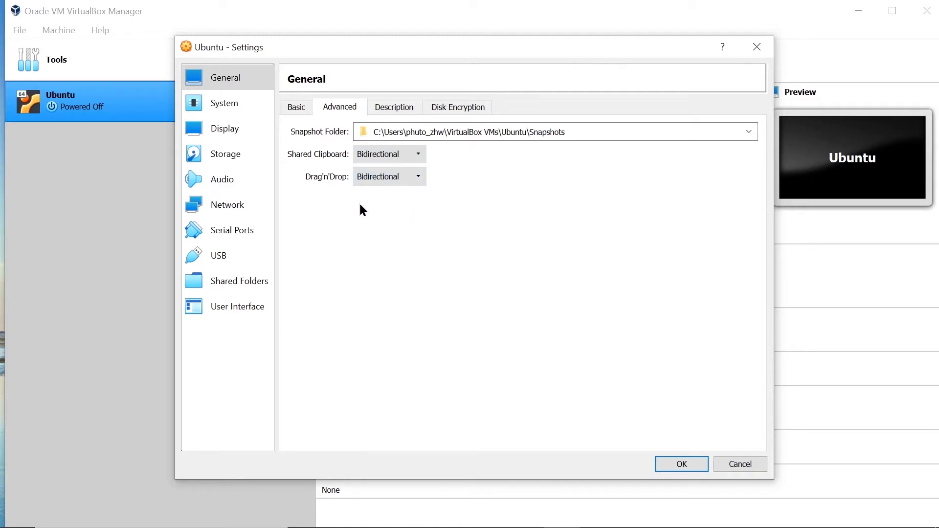
- Raise the VM's processor count to 2 in System settings
left_click(242, 103)
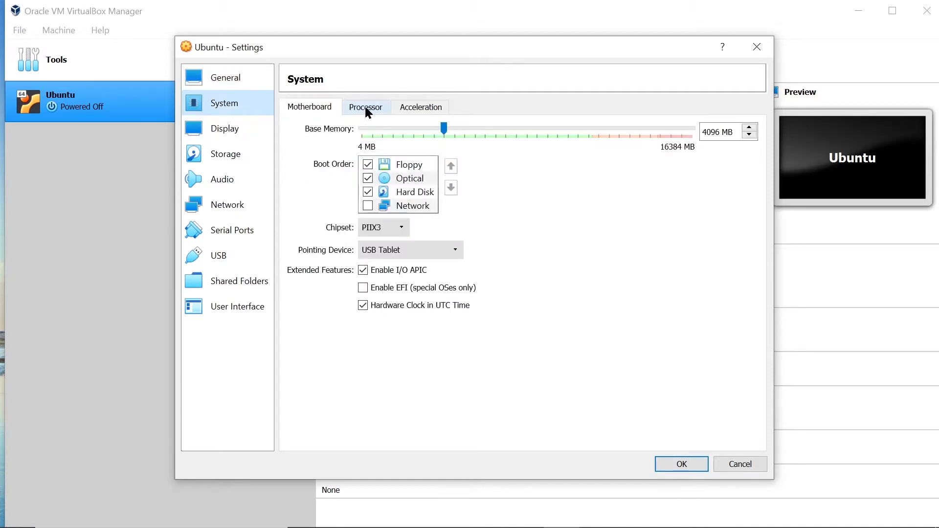
left_click(376, 110)
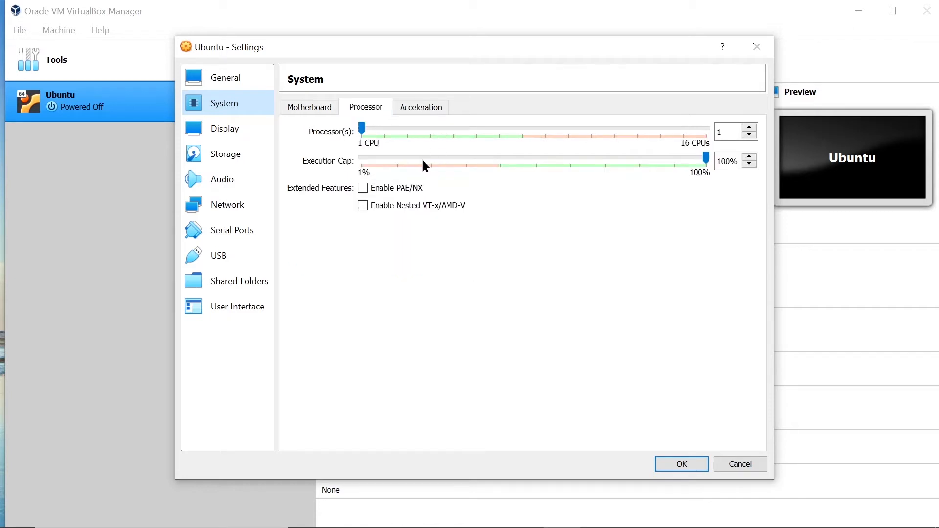
left_click(753, 130)
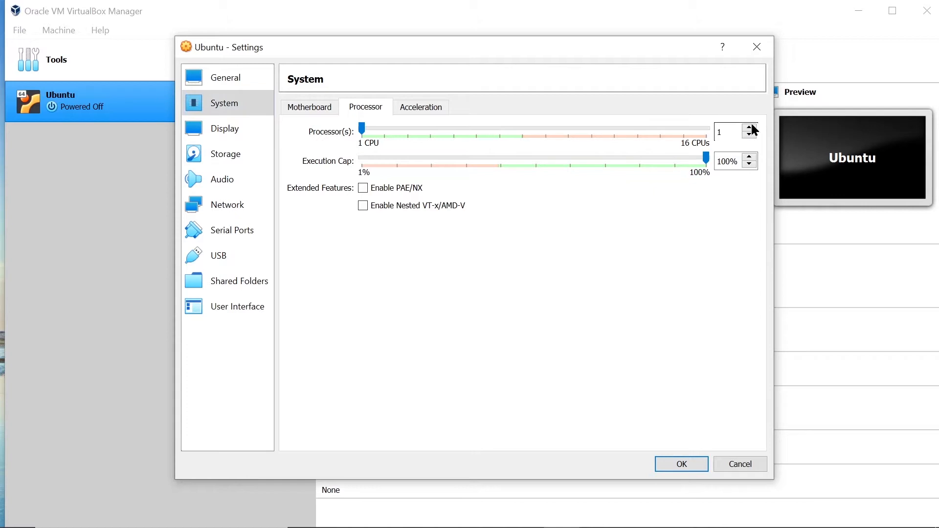
left_click(749, 127)
- Increase video memory to about 128 MB and enable 3D acceleration
left_click(244, 132)
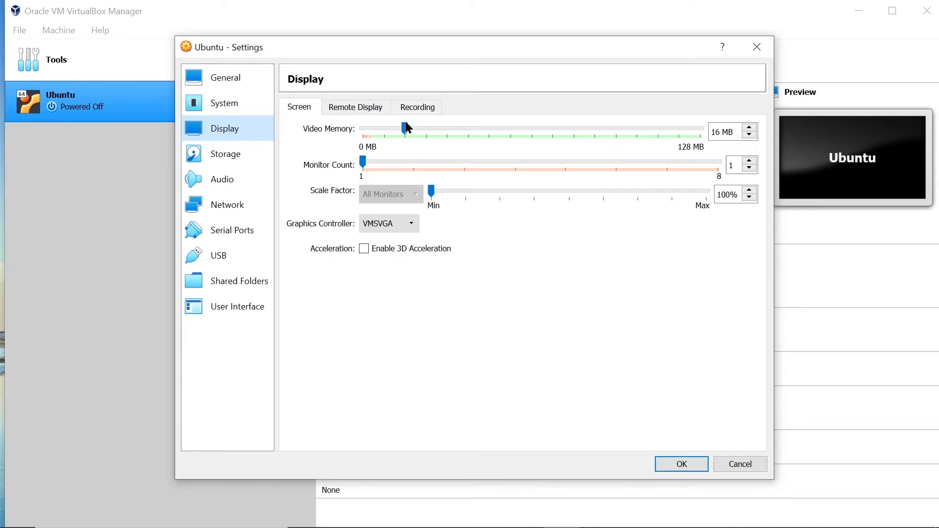
left_click_drag(406, 128, 706, 123)
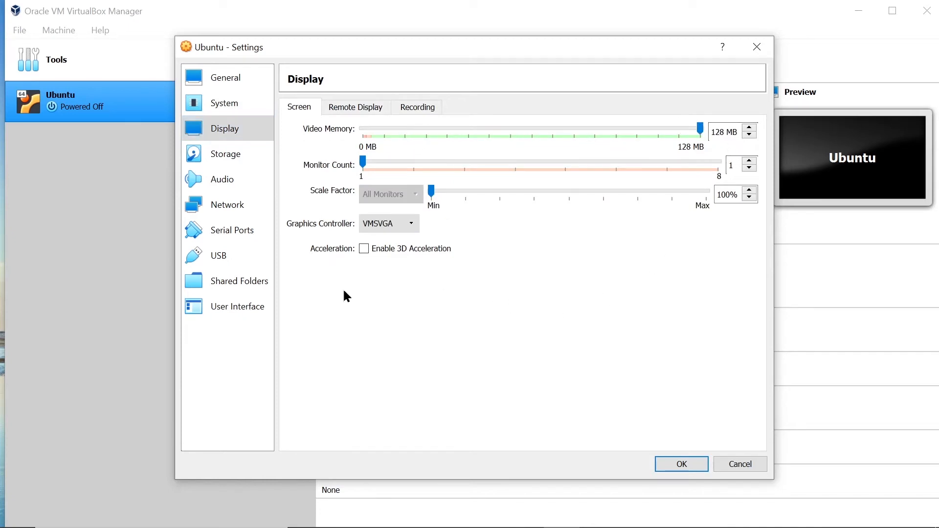
left_click(389, 251)
left_click(244, 156)
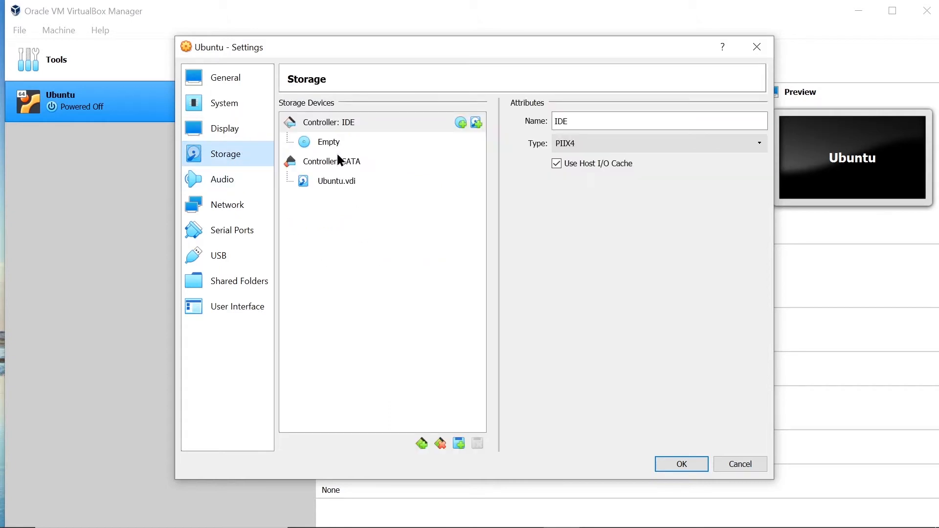
- Load ubuntu-21.04-desktop-amd64.iso into the empty optical drive
left_click(329, 141)
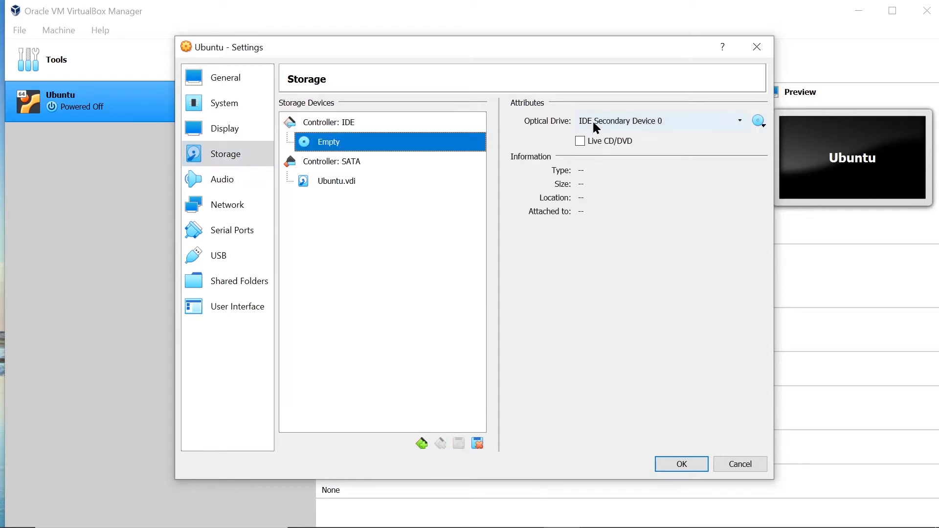
left_click(764, 123)
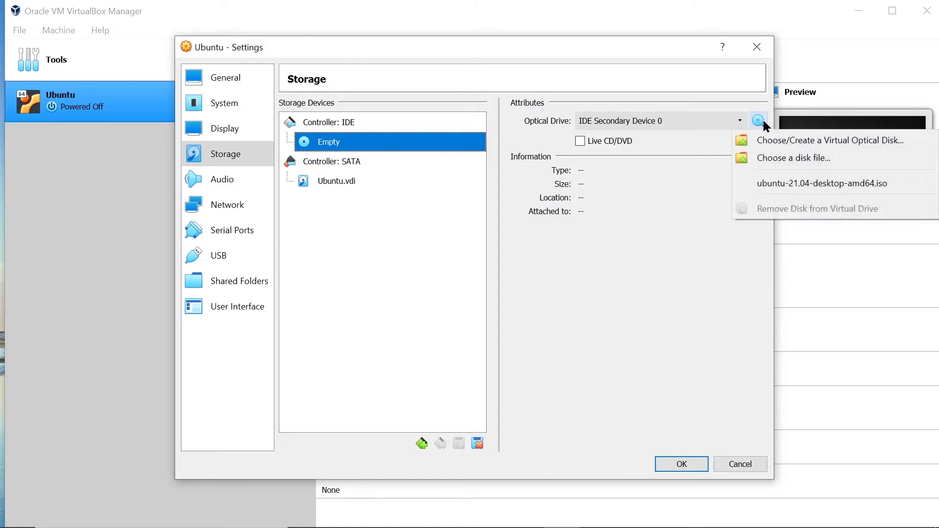
left_click(826, 161)
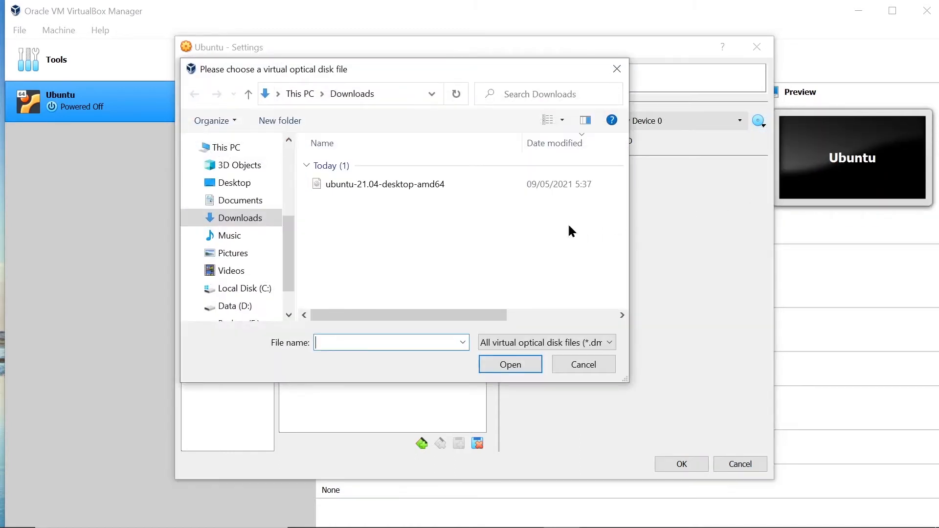
double_click(387, 186)
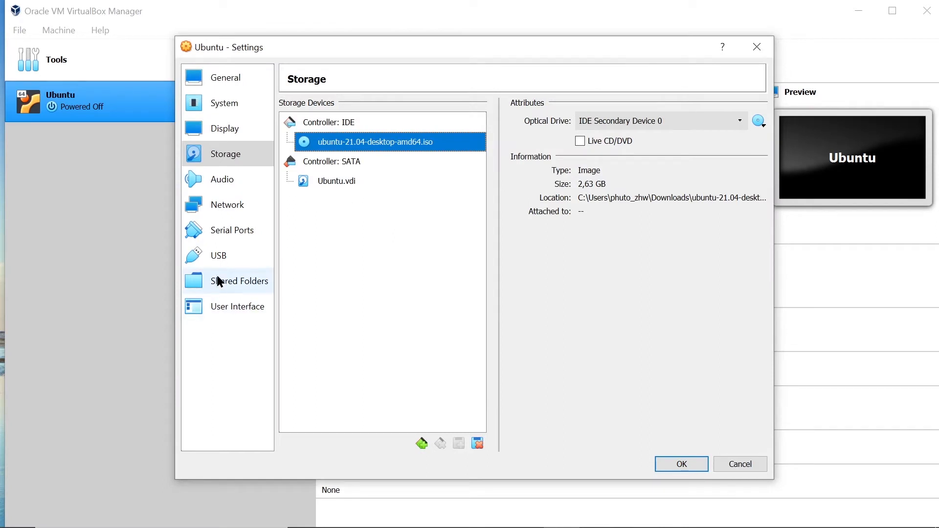
- Switch the USB controller to USB 3.0 (xHCI)
left_click(219, 254)
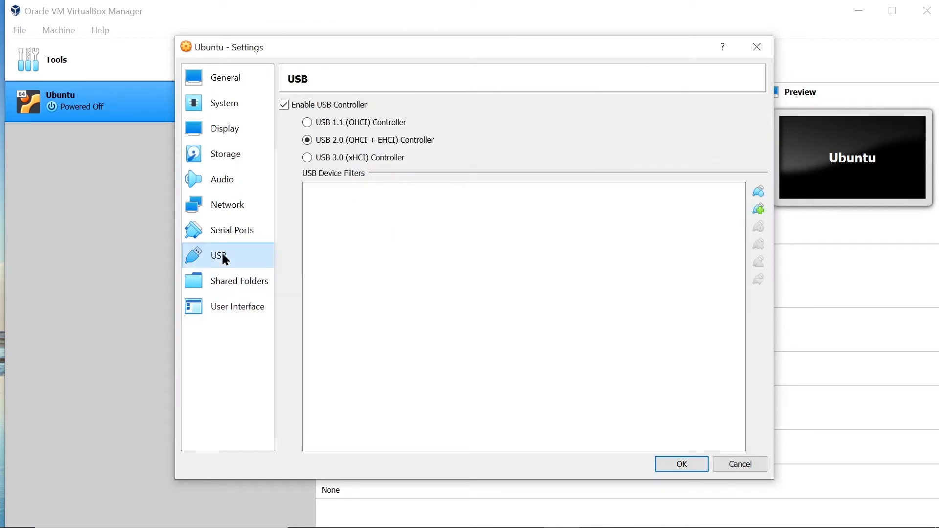
left_click(326, 161)
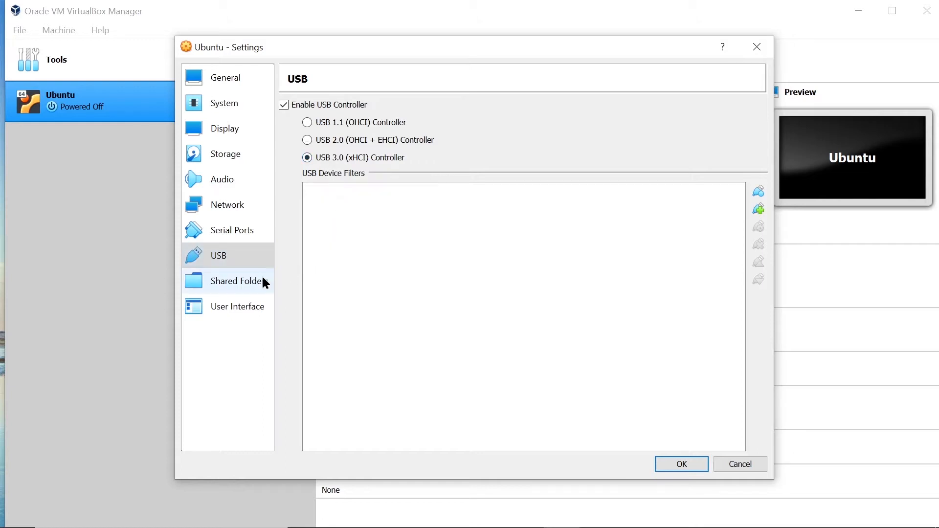
left_click(234, 287)
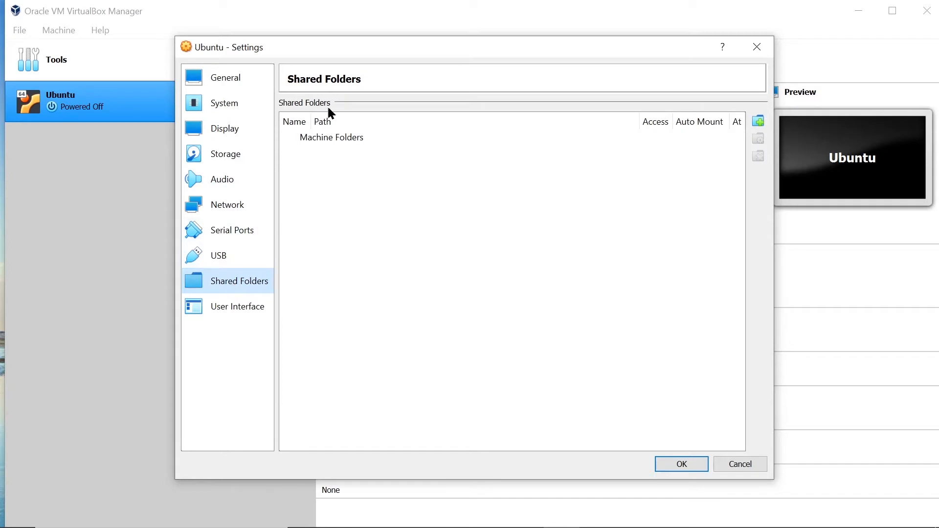
- Add the host's Desktop\Share folder as an auto-mounted shared folder
left_click(759, 121)
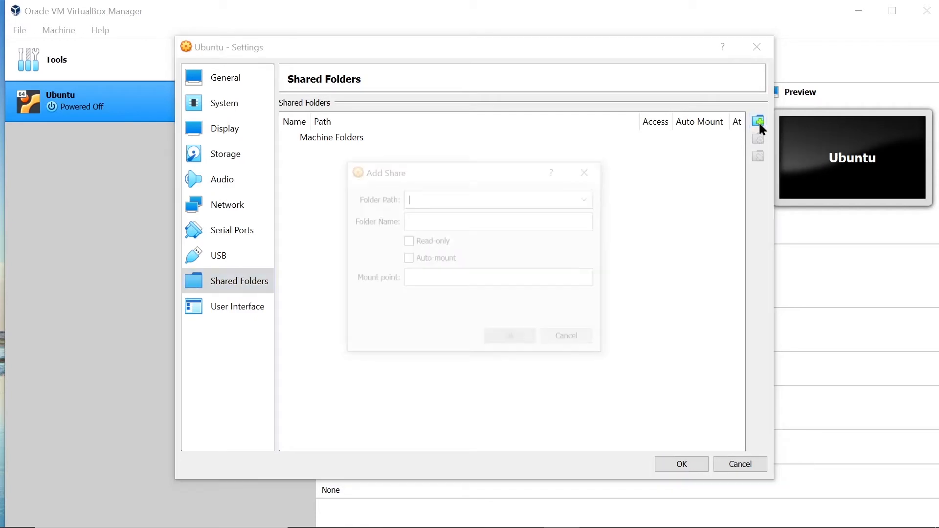
left_click(589, 198)
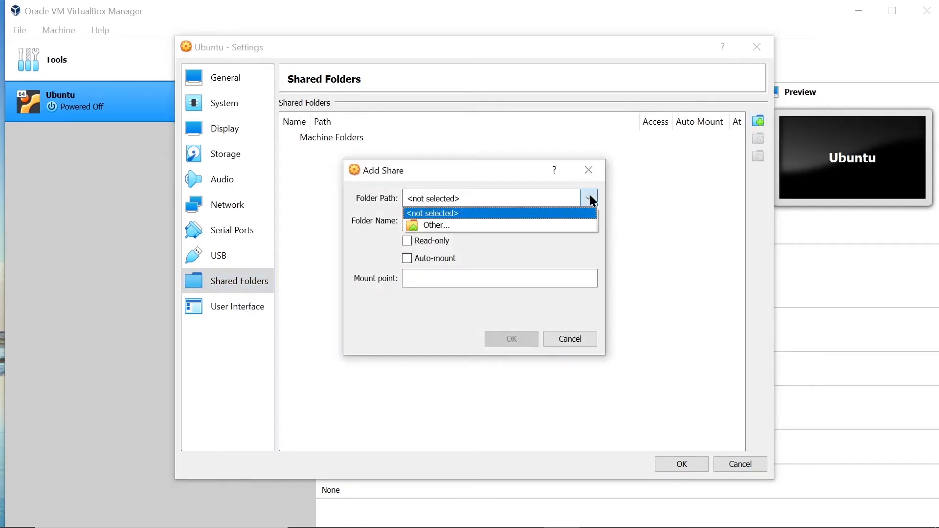
left_click(582, 225)
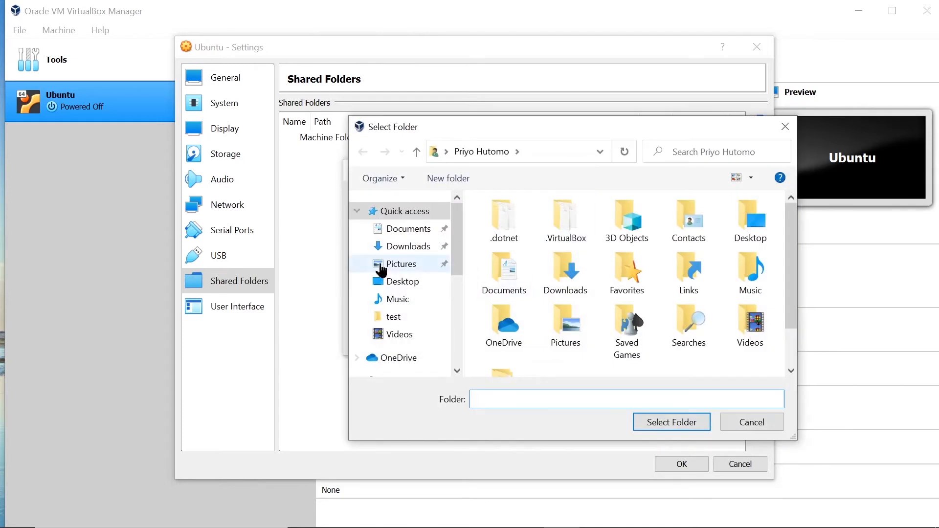
left_click(410, 283)
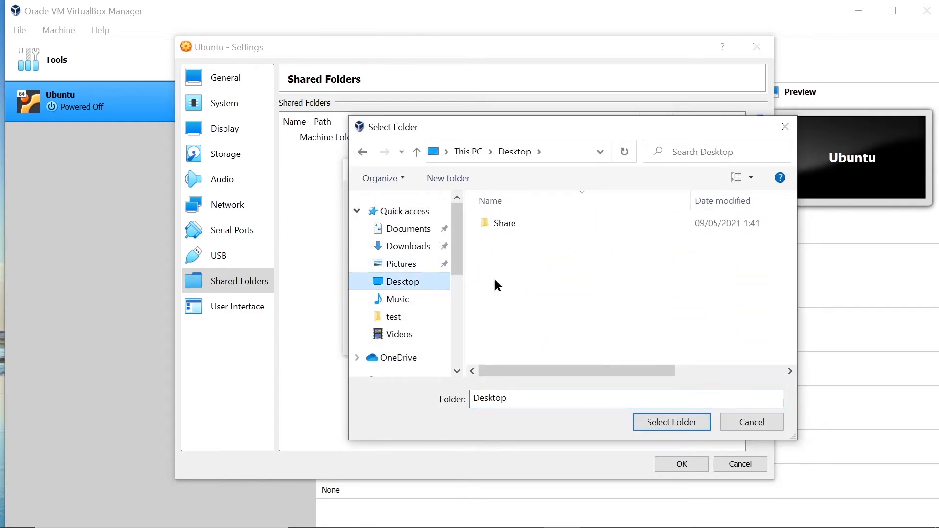
left_click(504, 226)
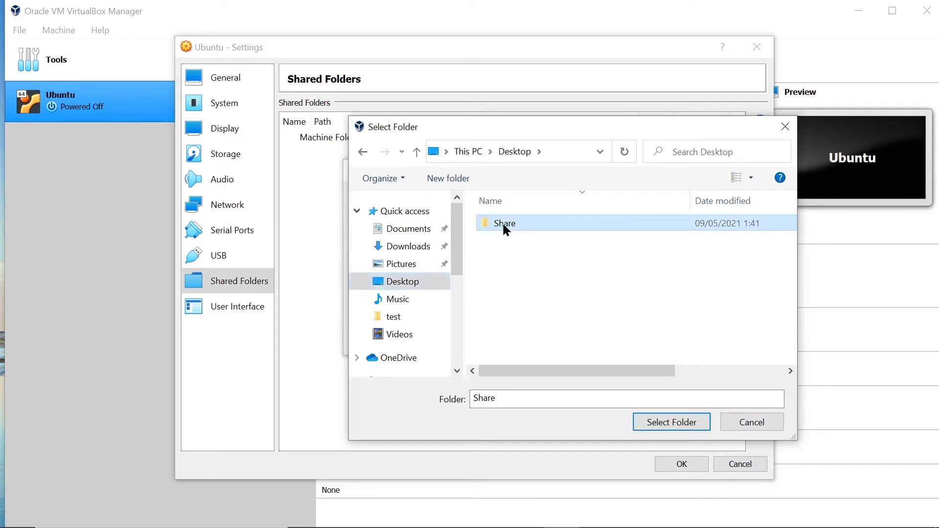
left_click(667, 425)
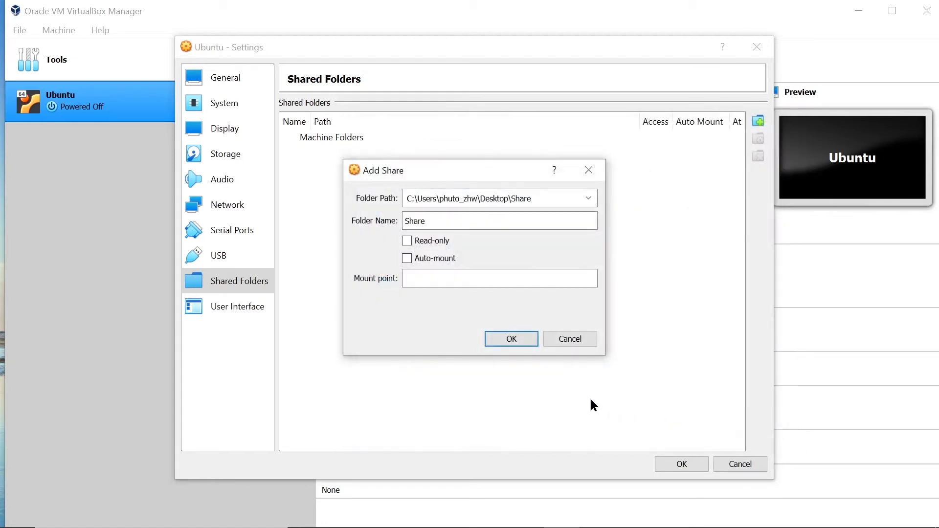
left_click(427, 260)
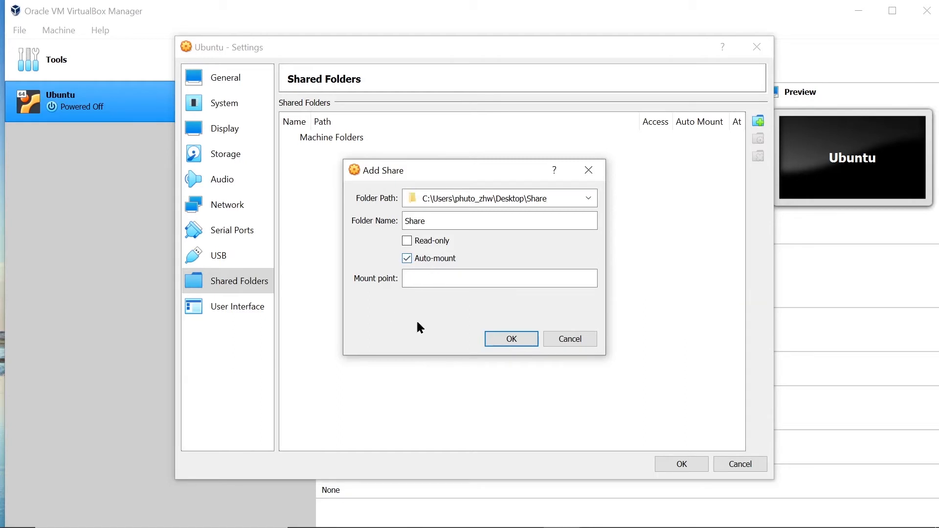
left_click(518, 339)
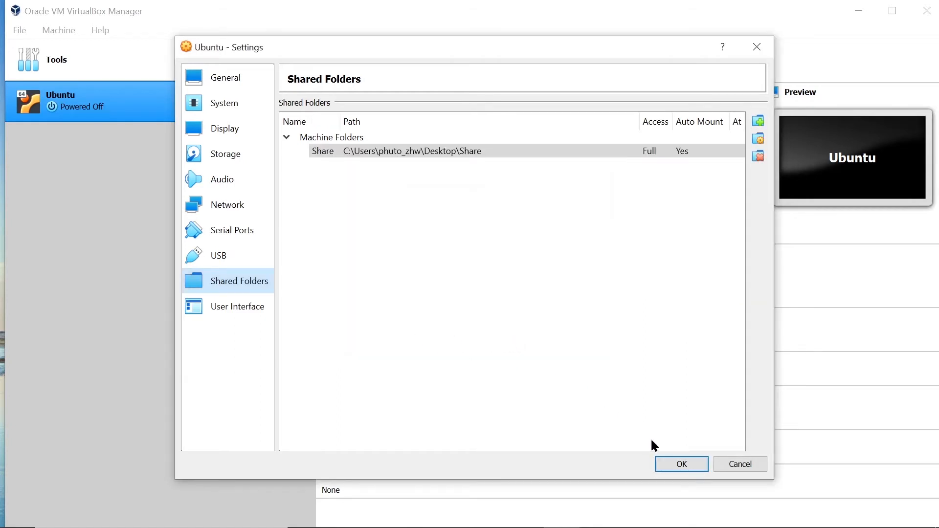
- Save the Ubuntu VM's settings and power the machine on
left_click(674, 464)
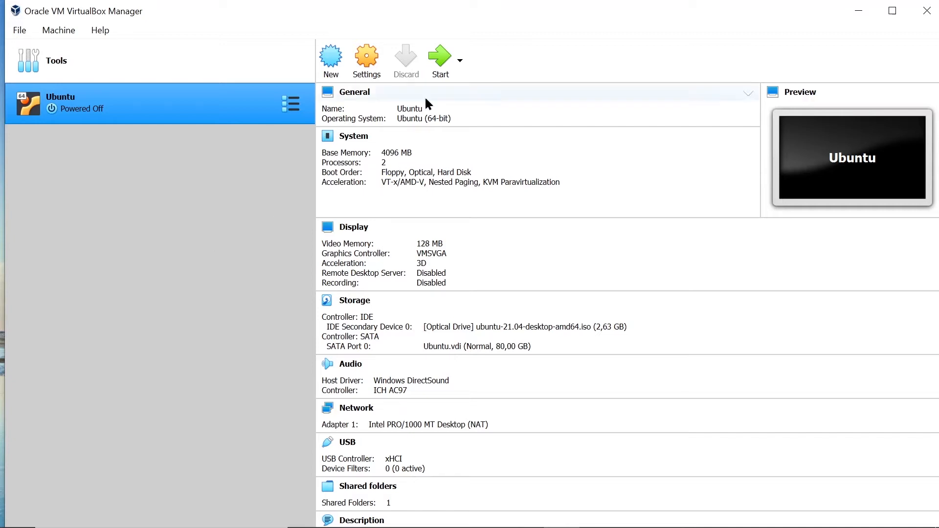
left_click(440, 69)
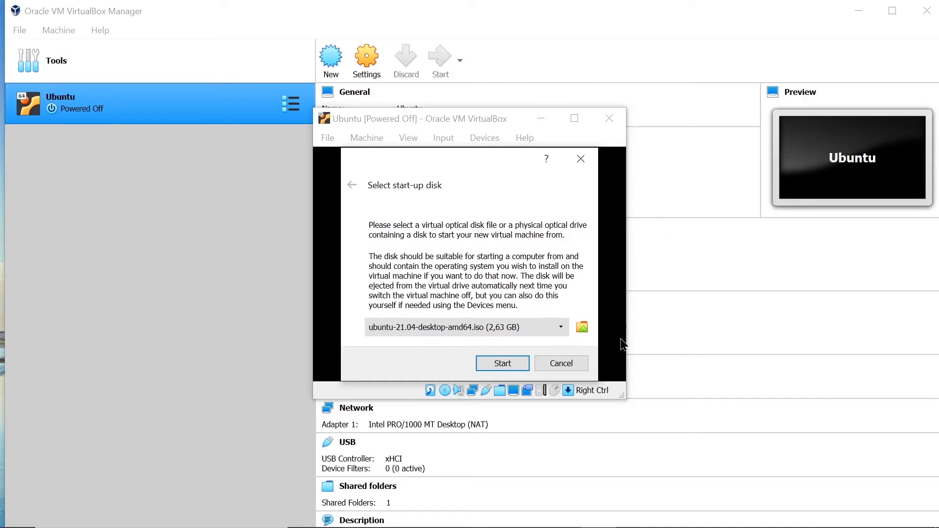
- Skip the start-up disk prompt and boot the VM's default Ubuntu GRUB entry from the ISO
left_click(561, 363)
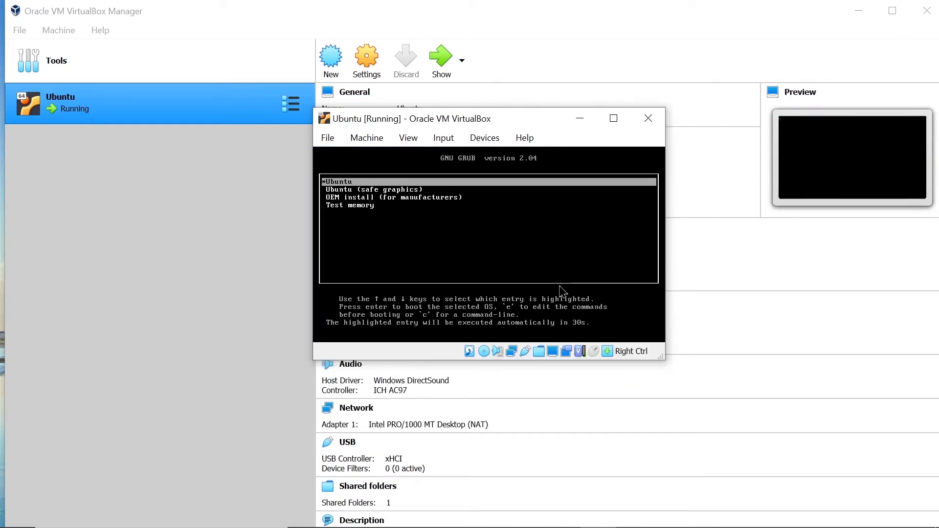
left_click(587, 205)
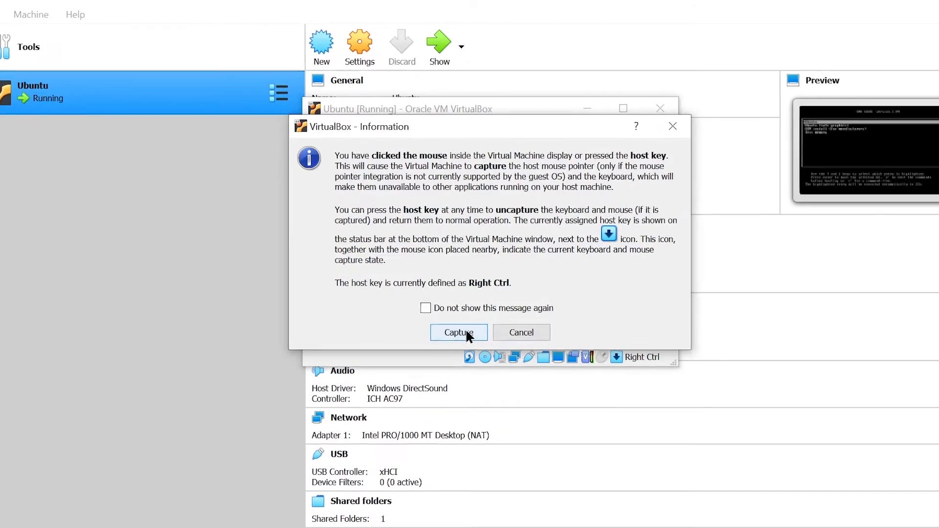
left_click(466, 332)
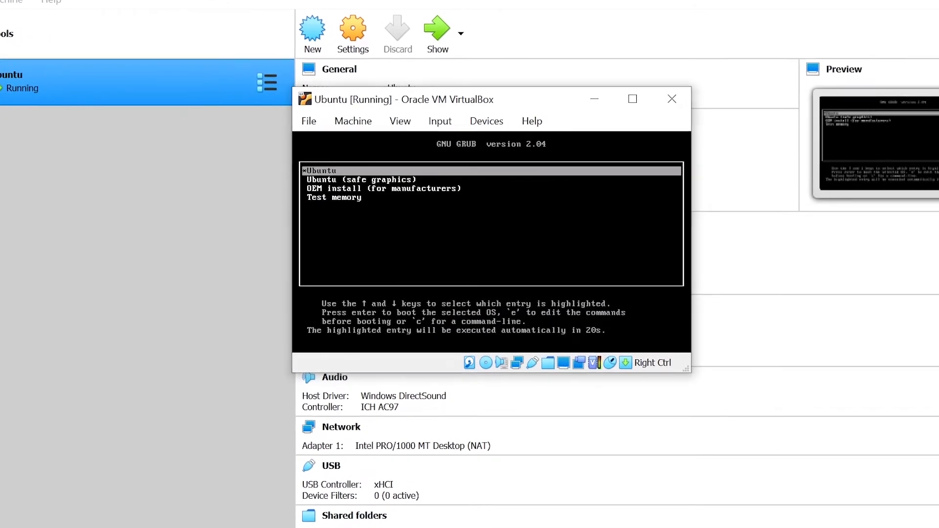
key("Return")
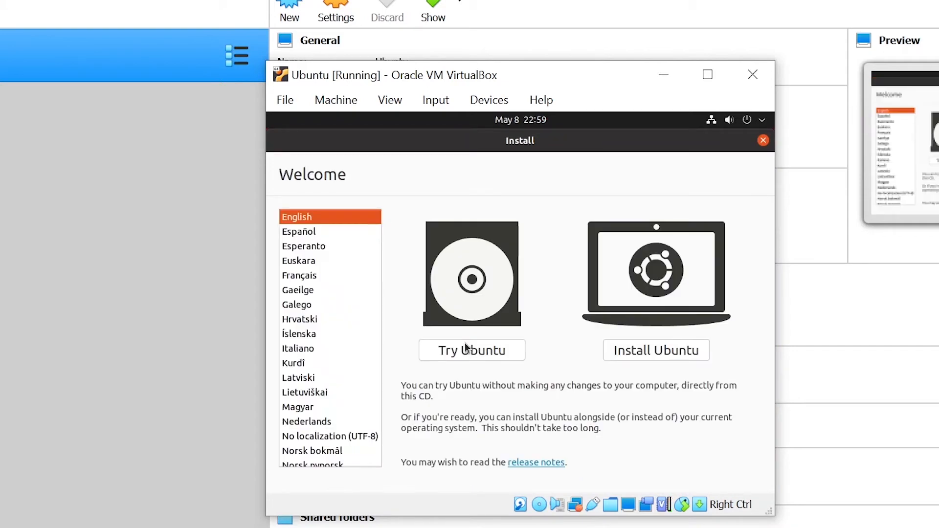
- Choose Install Ubuntu with English (US) keyboard, third-party software and Erase disk, then Install Now
left_click(668, 355)
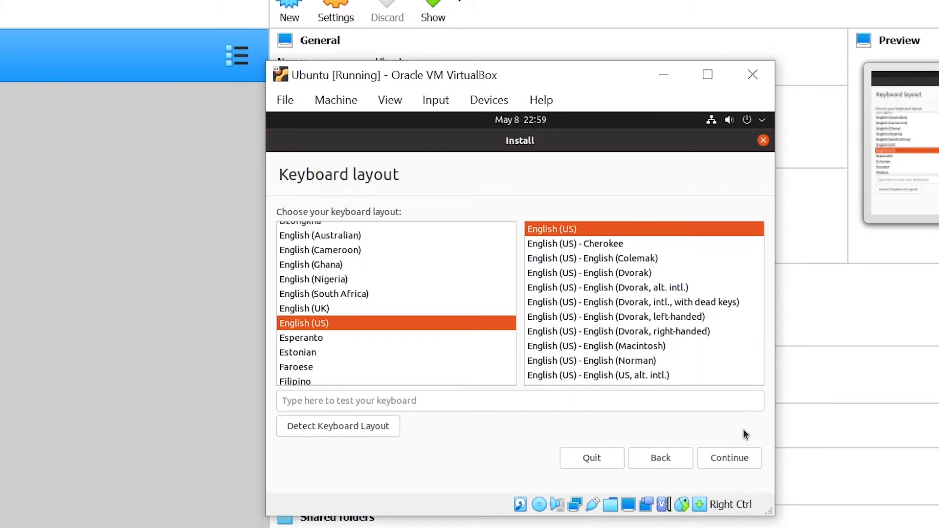
left_click(731, 465)
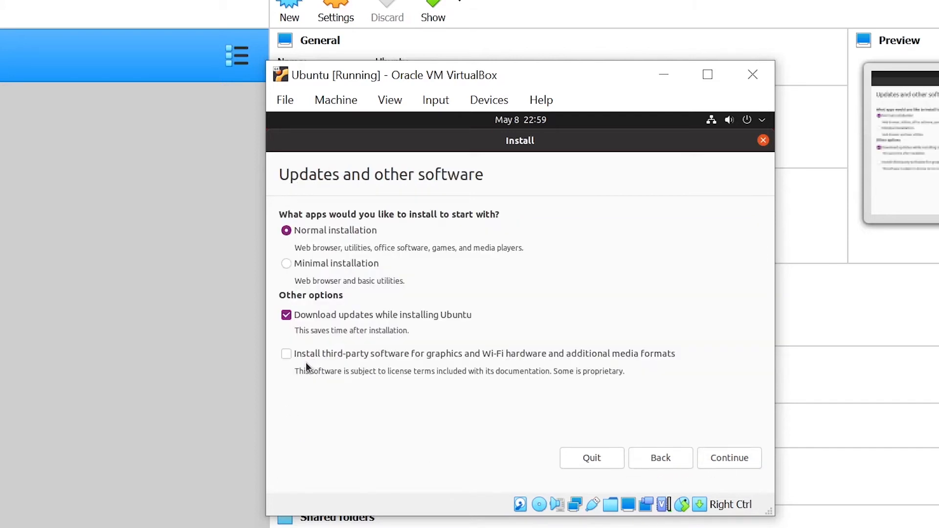
left_click(330, 354)
left_click(744, 464)
left_click(735, 461)
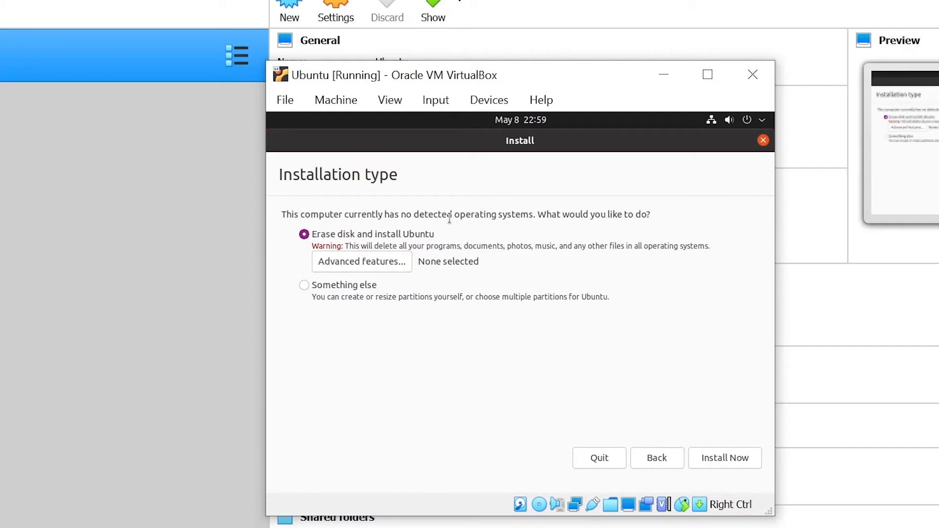
left_click(726, 460)
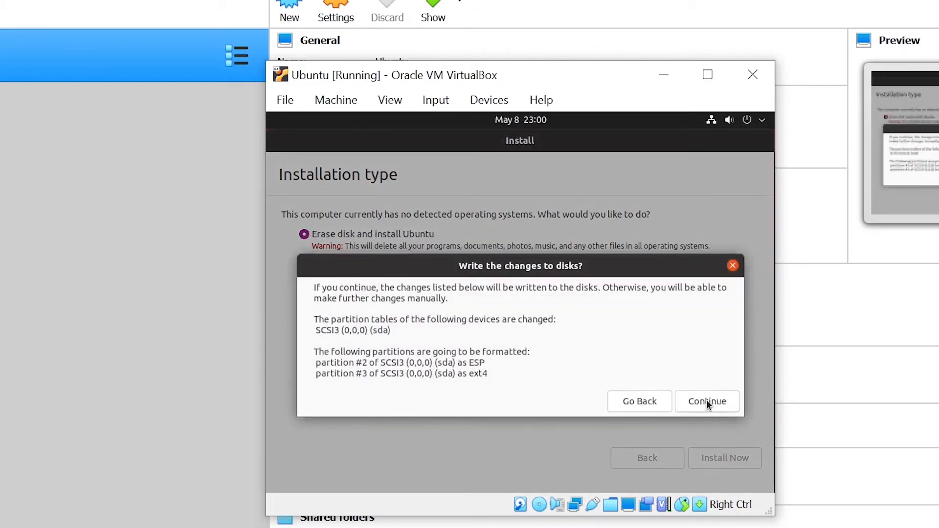
- Confirm writing the partition changes and keep Jakarta as the time zone
left_click(706, 400)
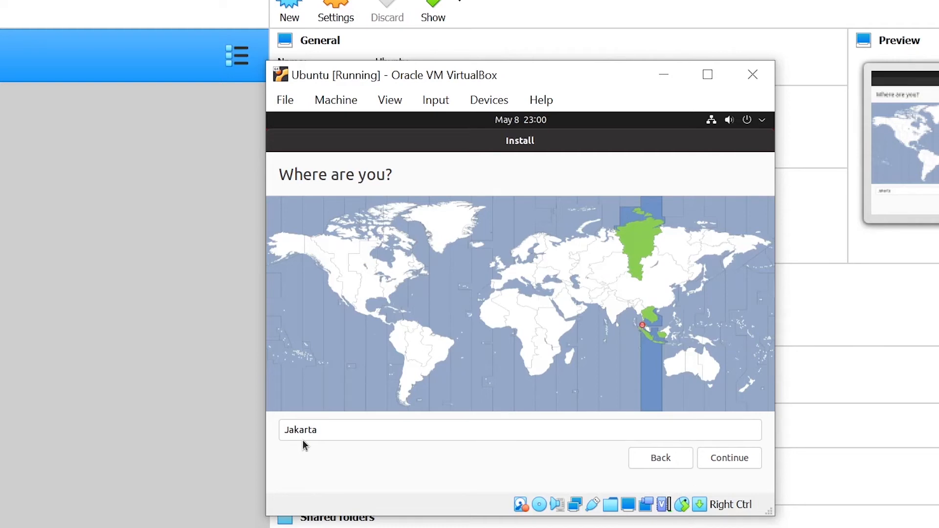
left_click(735, 454)
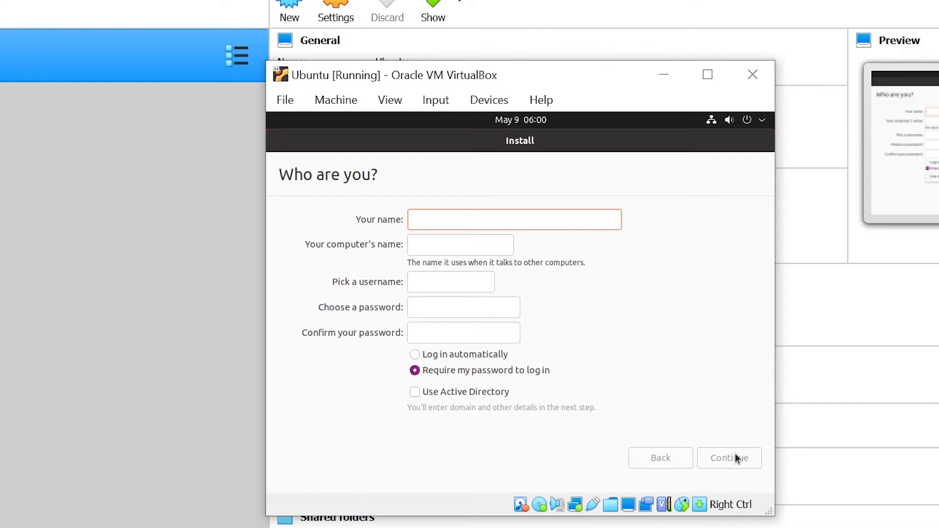
- Enter the user's name and a confirmed login password, then start the installation
type("priyoq")
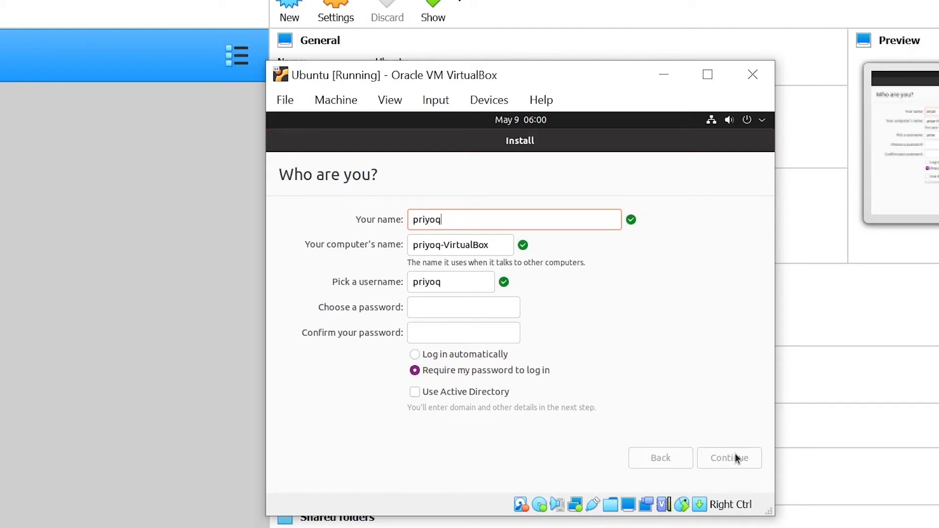
key("BackSpace")
key("Tab")
key("Tab")
key("Tab")
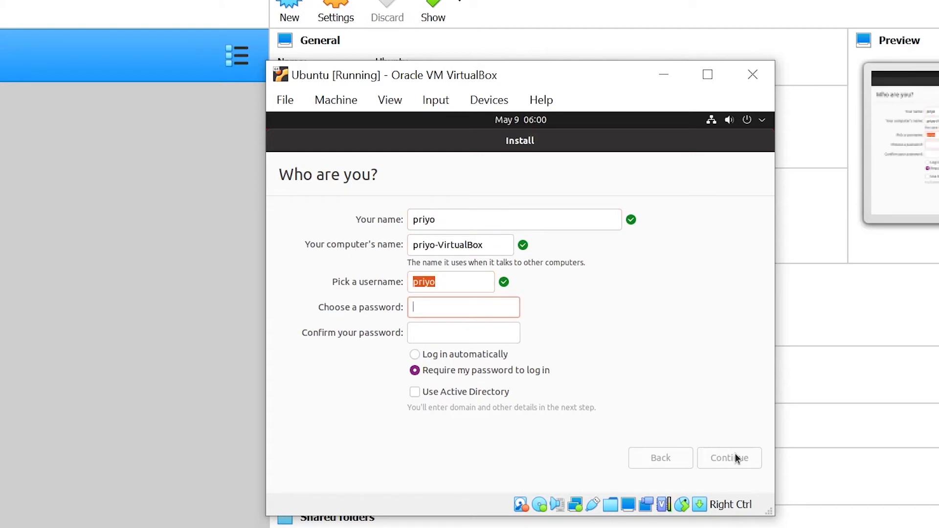
type("123456")
key("Tab")
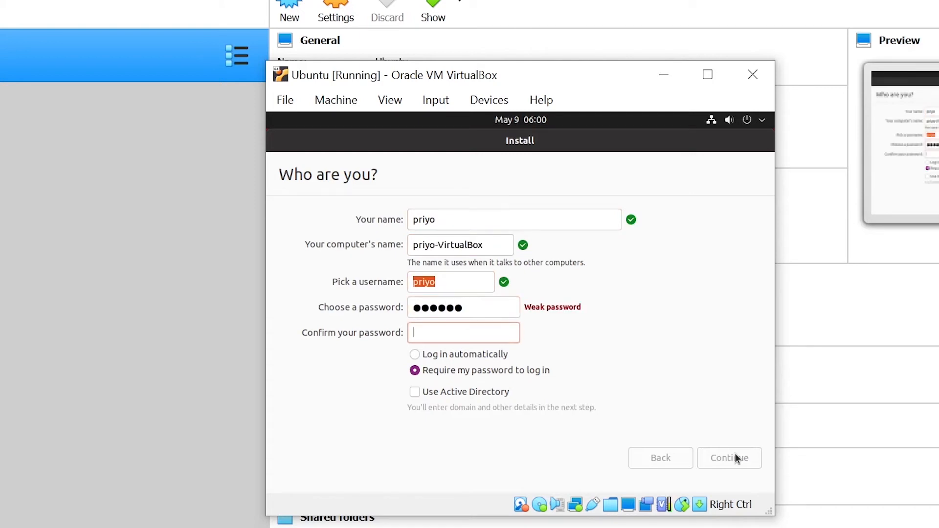
type("123456")
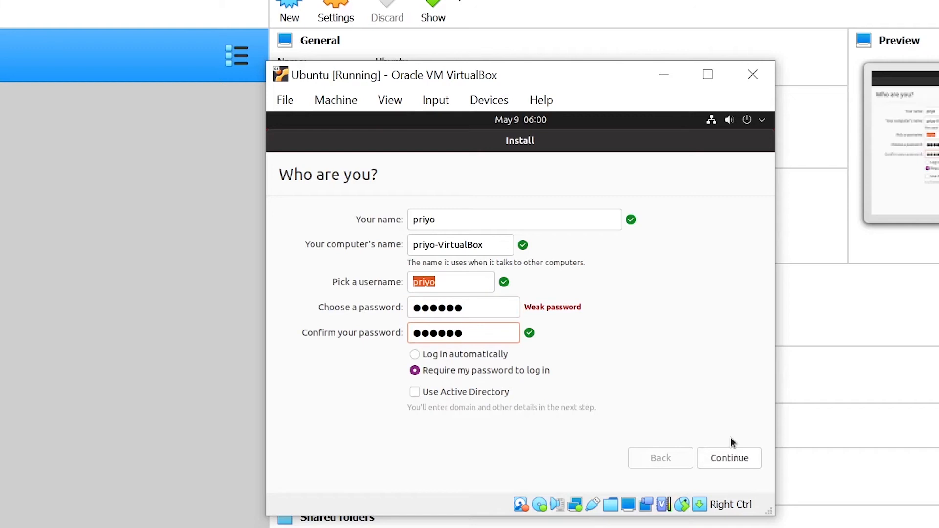
left_click(735, 462)
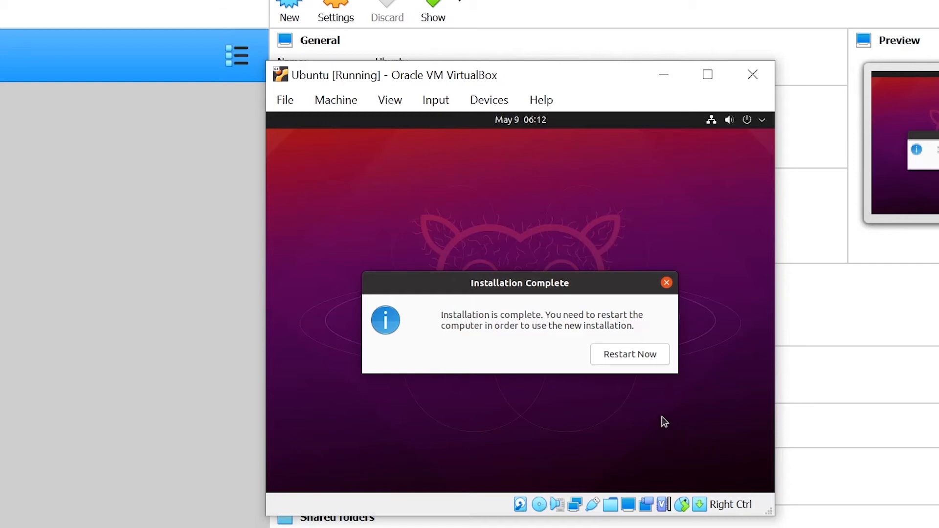
- Restart into the installed Ubuntu and log in as the new user with the account password
left_click(632, 357)
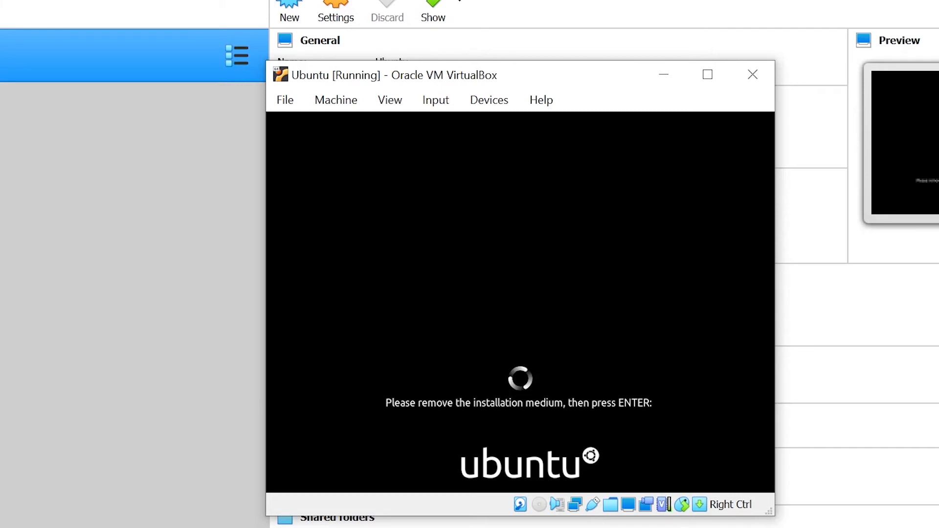
key("Return")
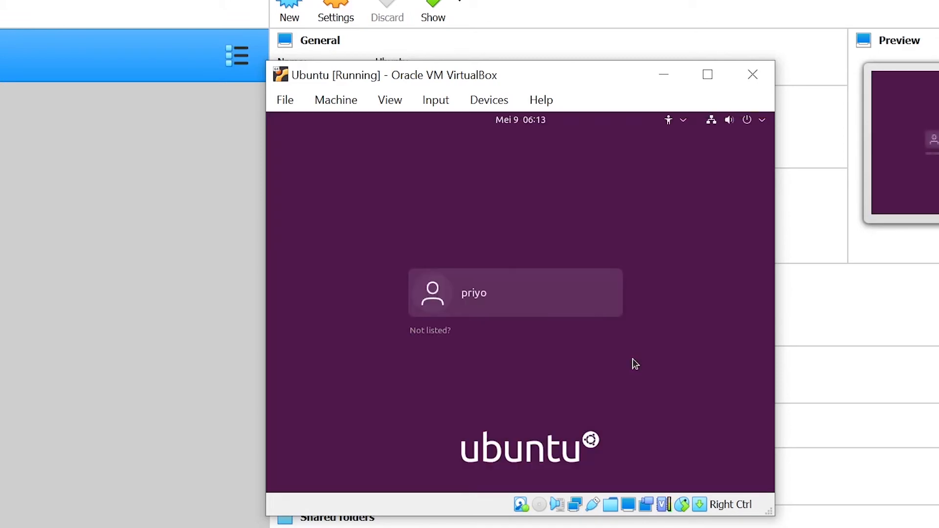
left_click(598, 312)
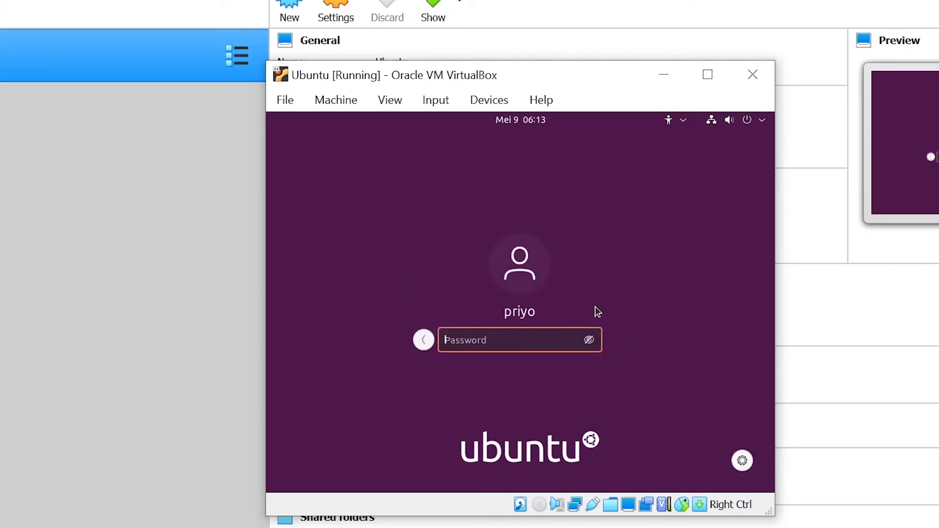
type("*******")
key("Return")
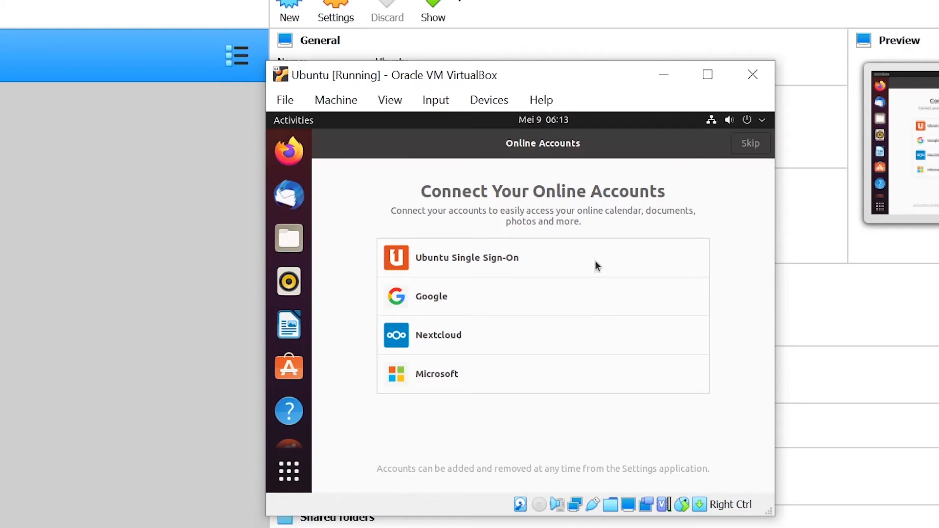
- Skip Online Accounts, pass Help improve Ubuntu and Privacy, and finish the welcome wizard
left_click(754, 144)
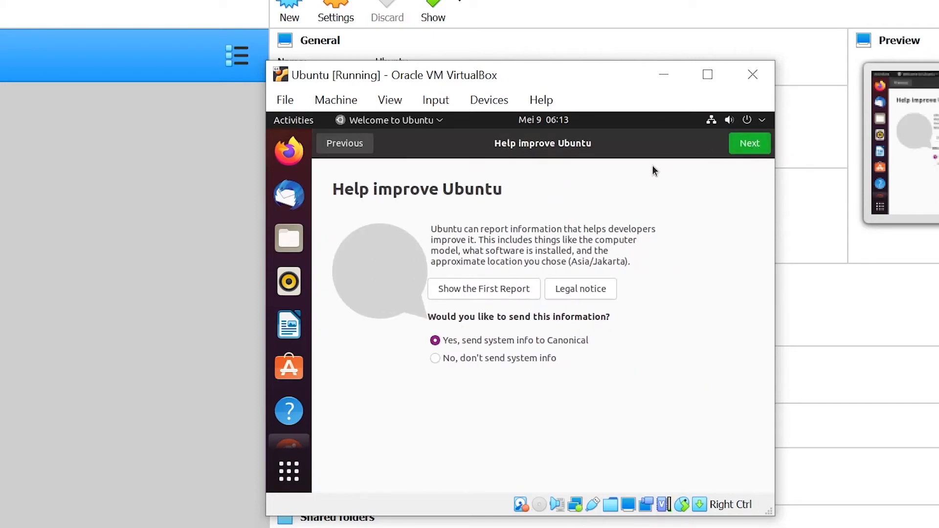
left_click(751, 145)
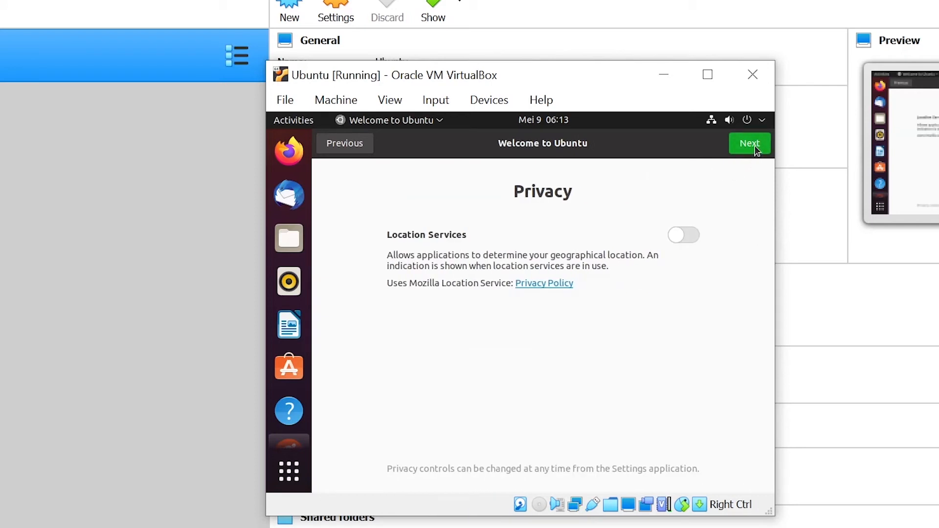
left_click(756, 148)
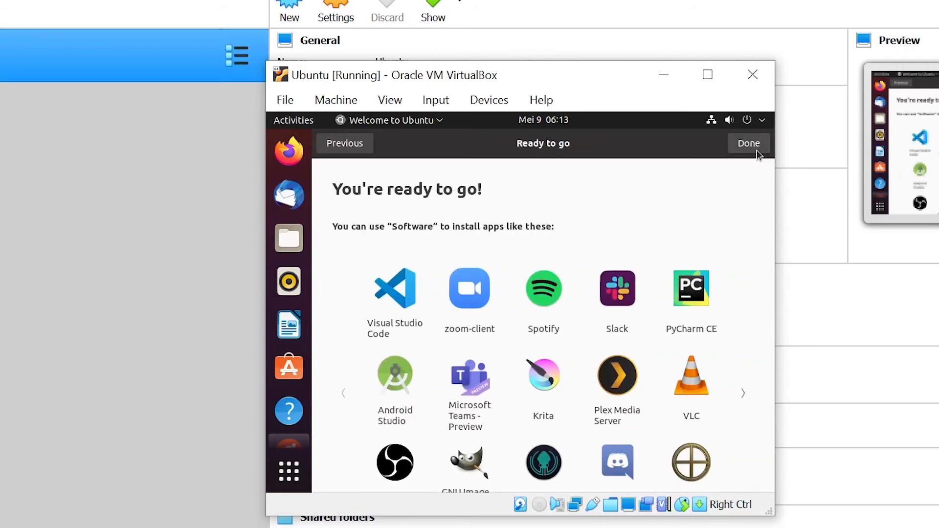
left_click(757, 152)
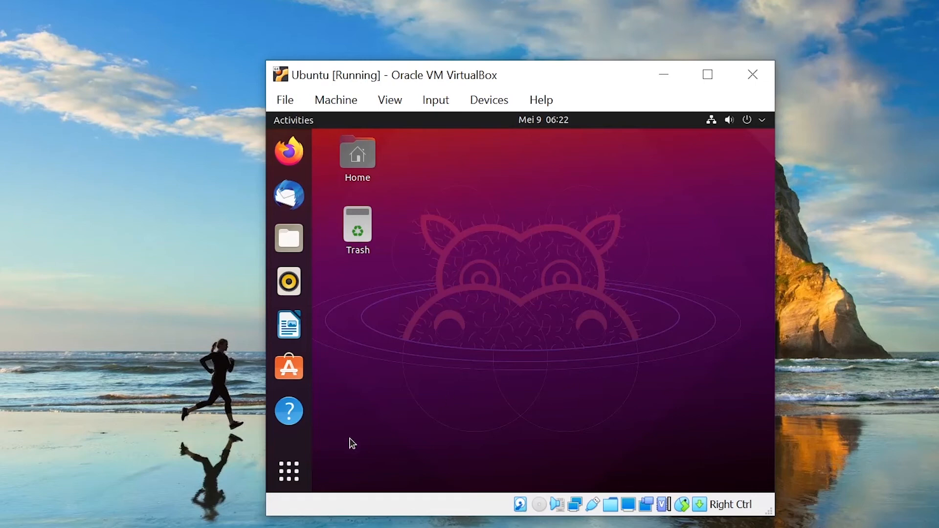
- Find Terminal through the applications search and launch it
left_click(287, 482)
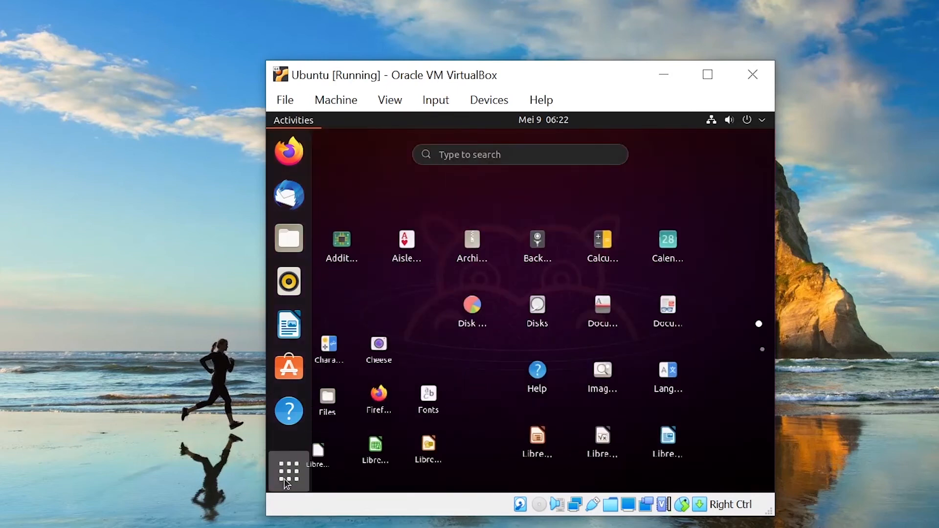
left_click(506, 154)
type("termil")
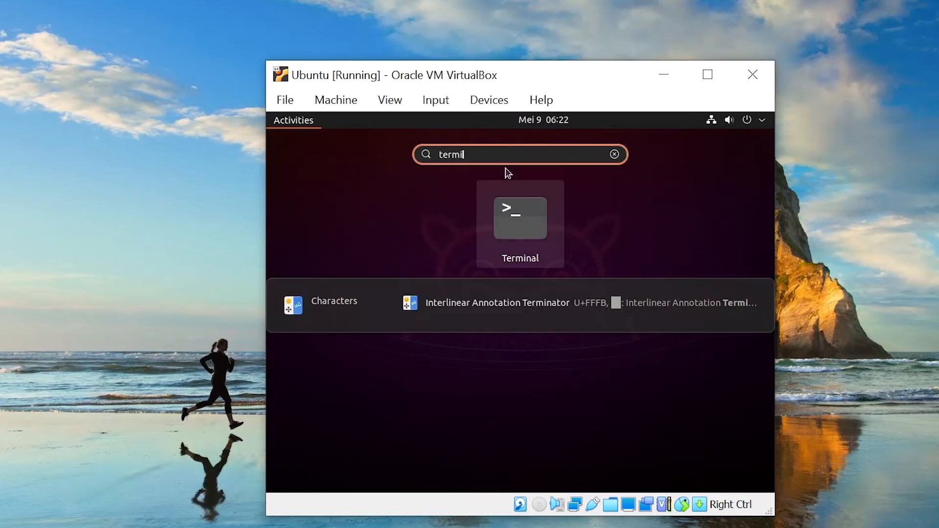
left_click(526, 221)
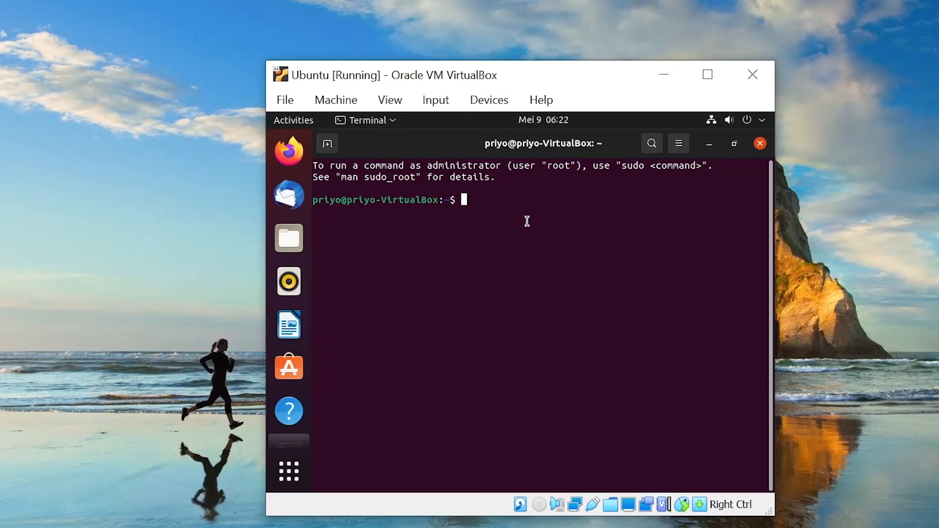
- Run 'sudo apt install build-essential dkms linux-headers-$(uname -r)' and enter the sudo password
type("sudo apt ins")
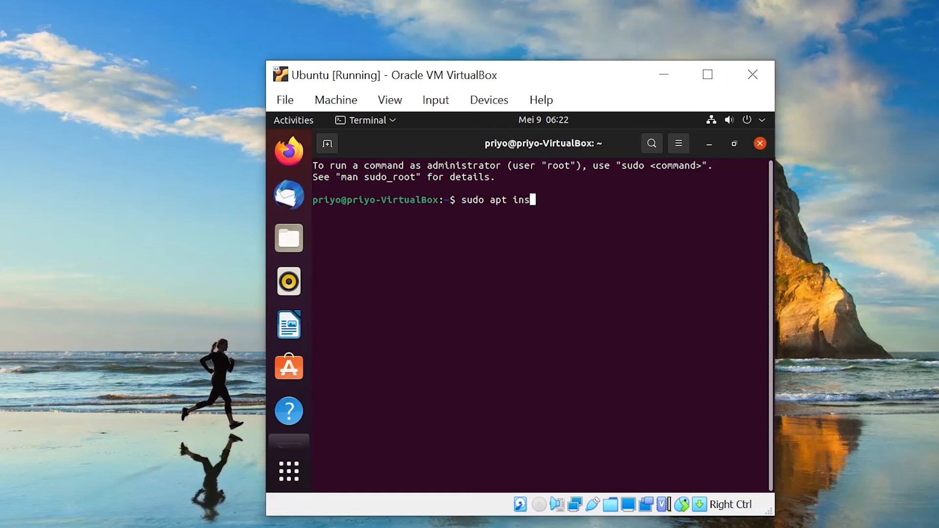
type("tall build-e")
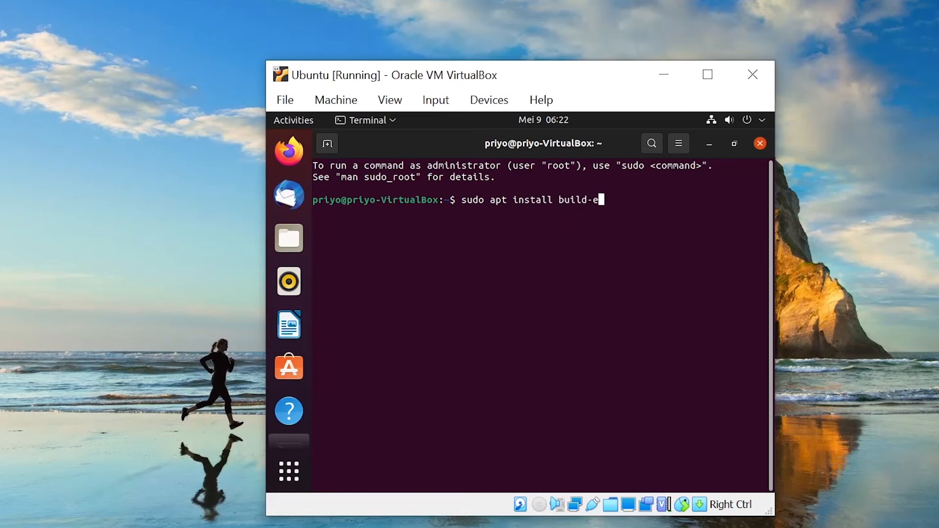
type("ssential dkm")
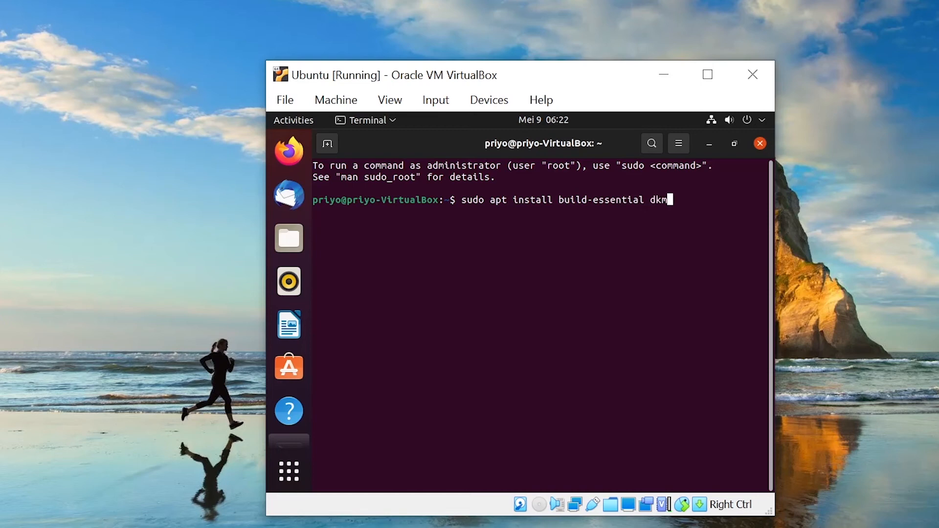
type("s linux-headers-")
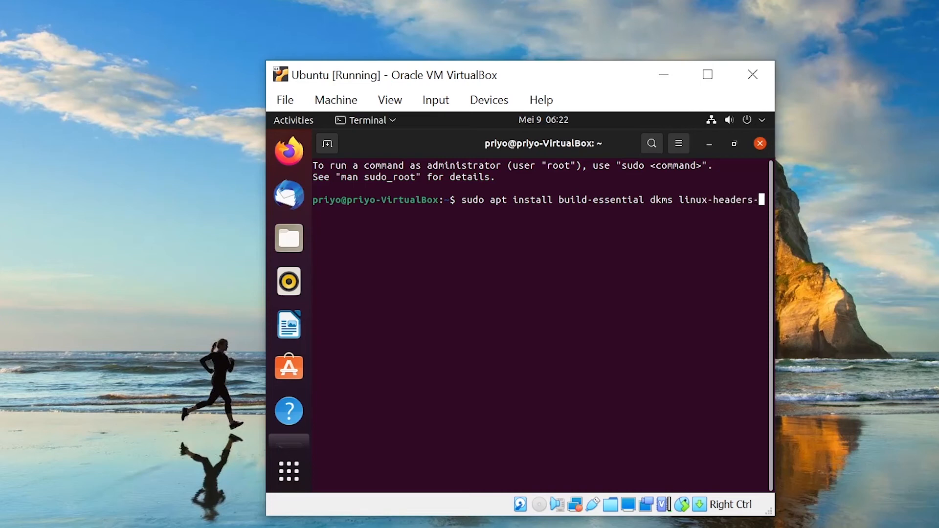
type("$(uname-r)")
key("Left")
key("Left")
key("Left")
key("Return")
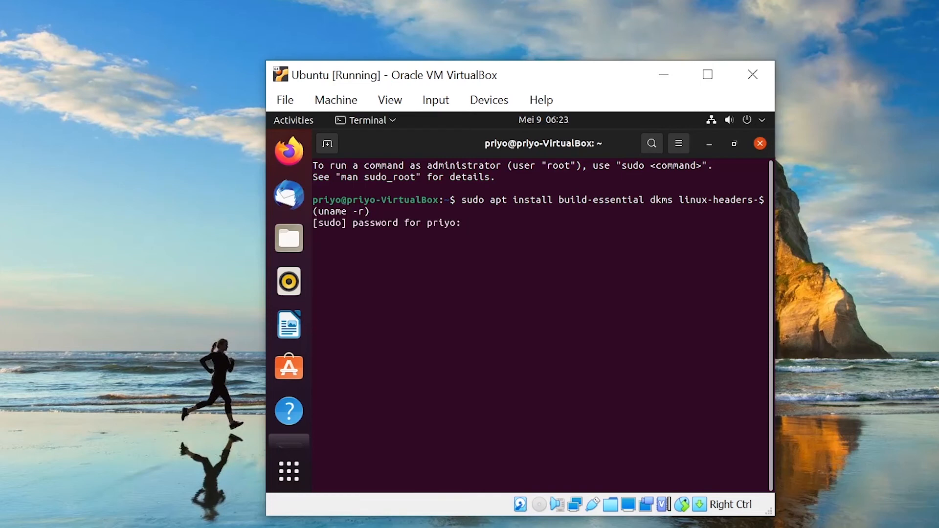
key("Return")
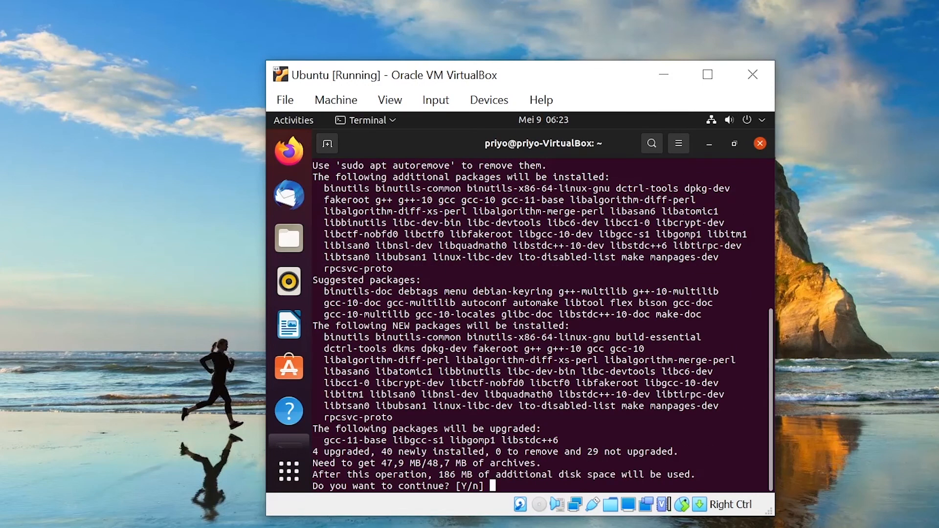
- Answer y to apt's continue prompt to install the build-essential, dkms and header packages
type("y")
key("Return")
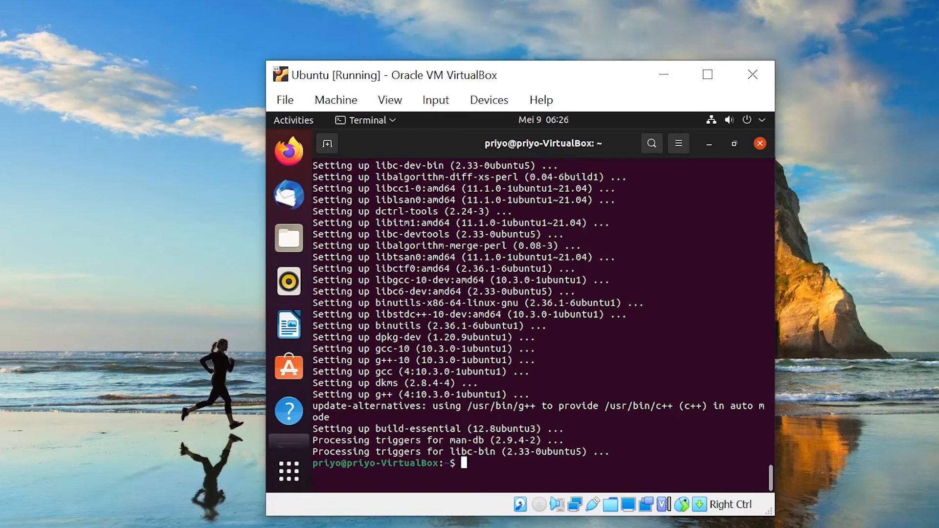
- Insert the Guest Additions CD image, run it with the admin password, and close the finished installer
left_click(507, 108)
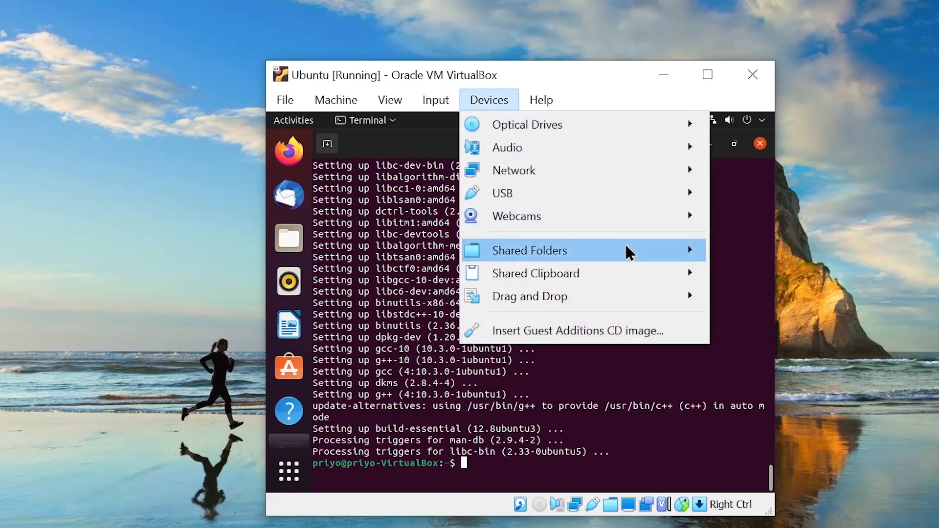
left_click(690, 337)
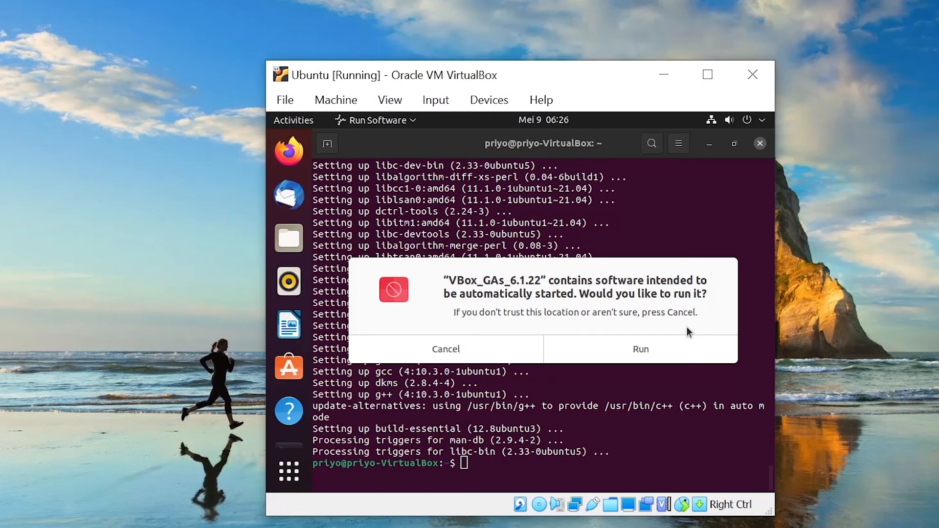
left_click(685, 358)
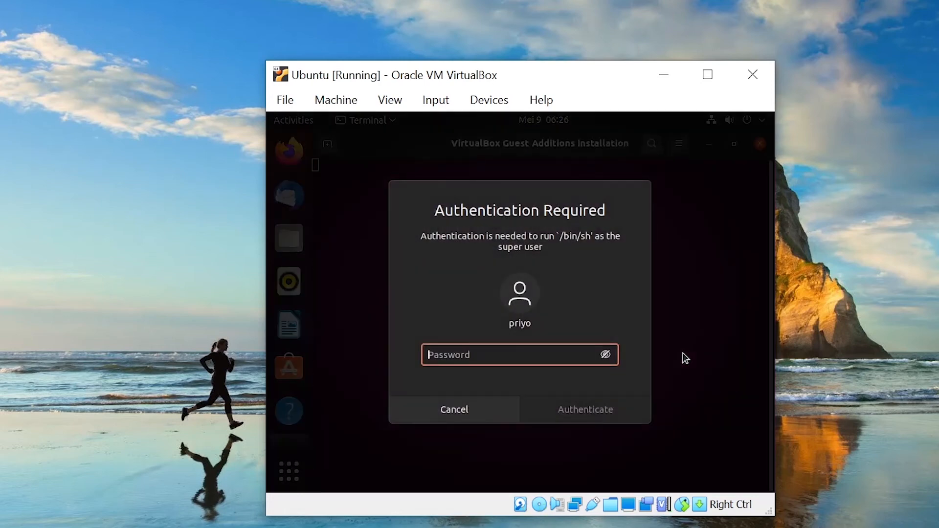
type("********")
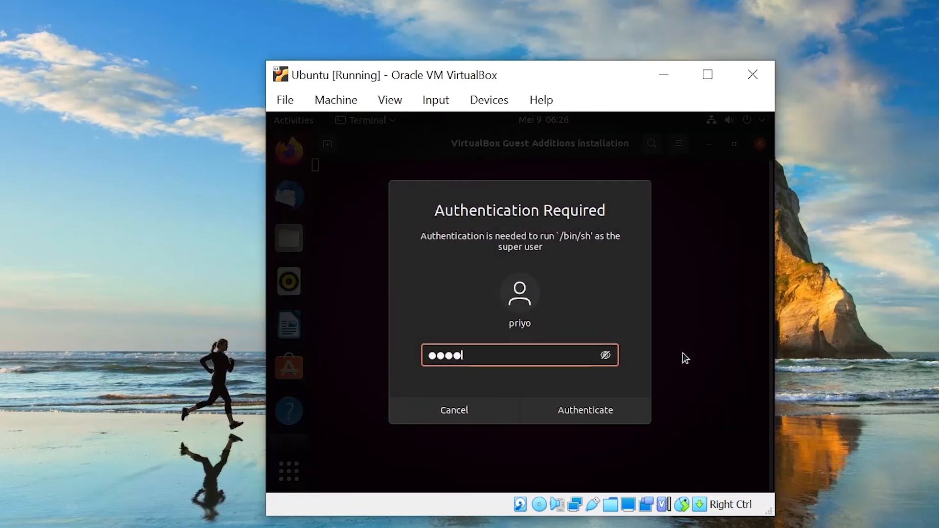
key("Return")
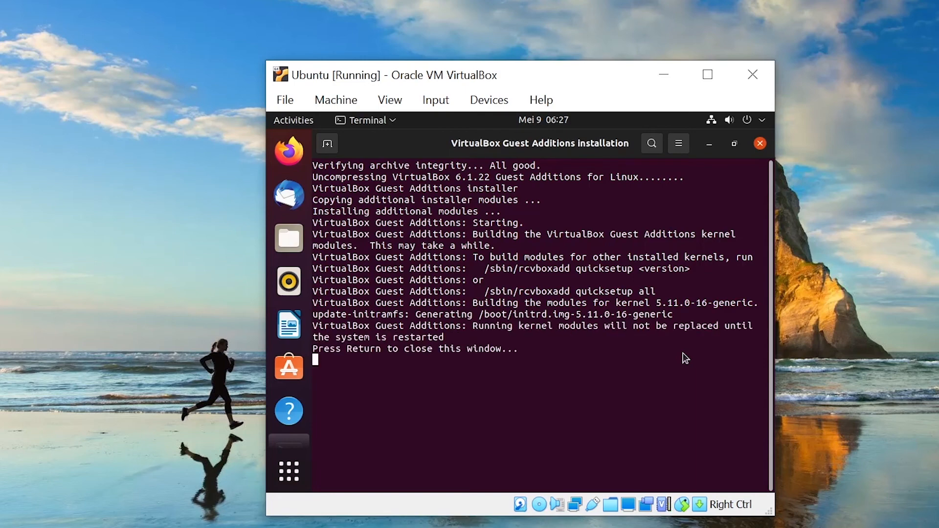
key("Return")
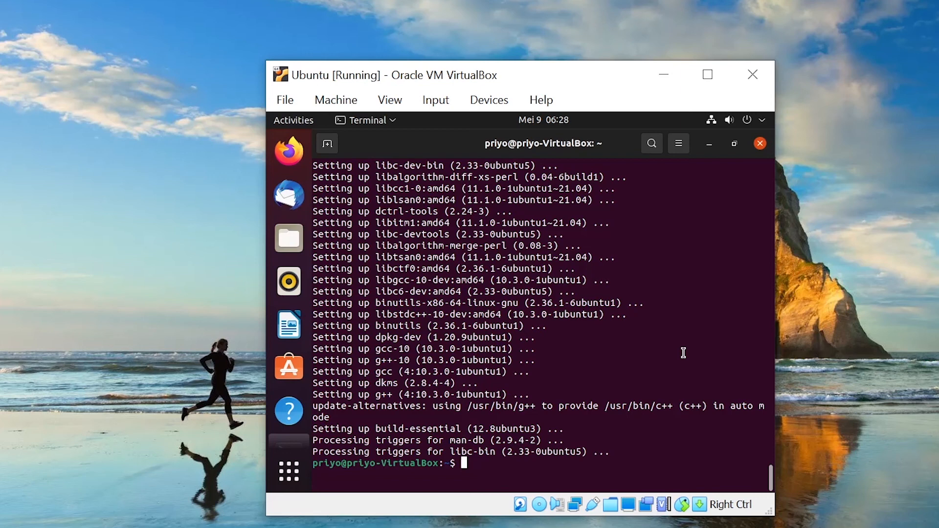
- Run 'sudo usermod -a -G vboxsf $USER' in the terminal
type("sudo usermod -a ")
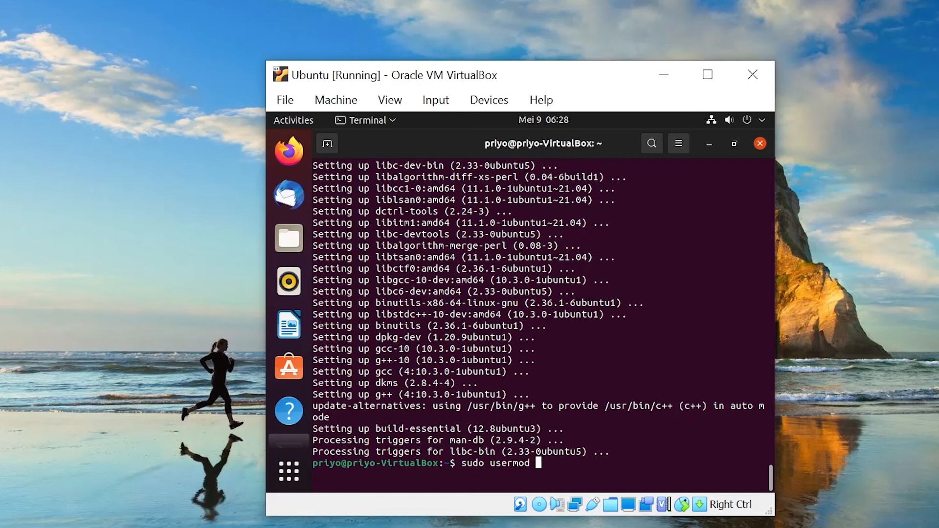
type("-G vboxsf $USER")
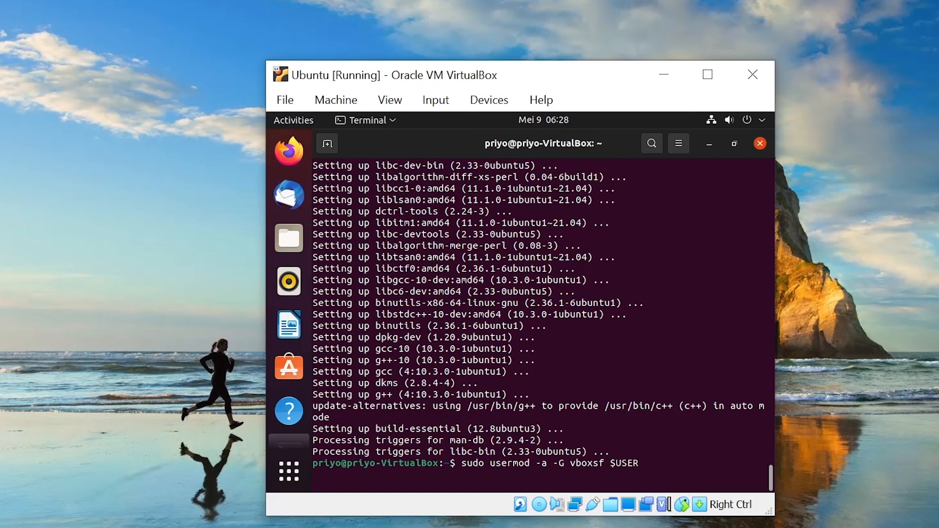
key("Return")
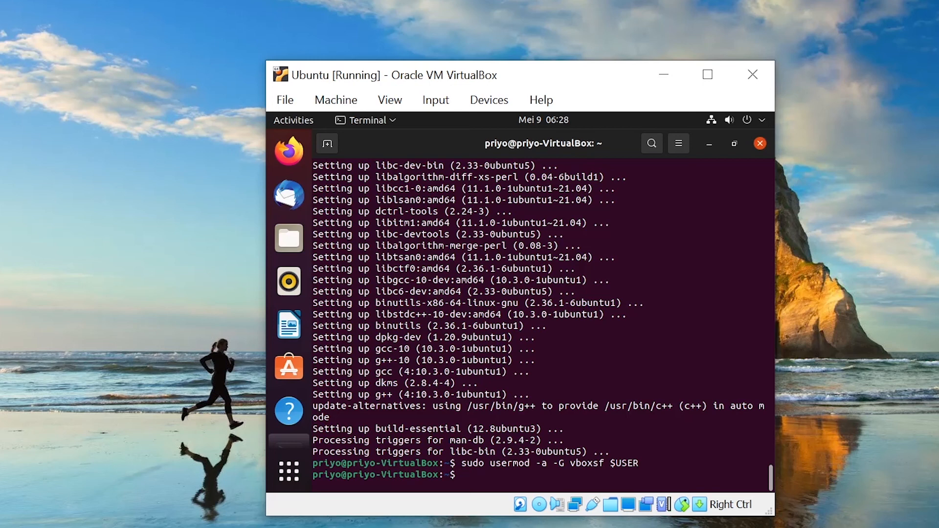
- Restart the Ubuntu guest from the system menu's Power Off / Log Out options
left_click(764, 121)
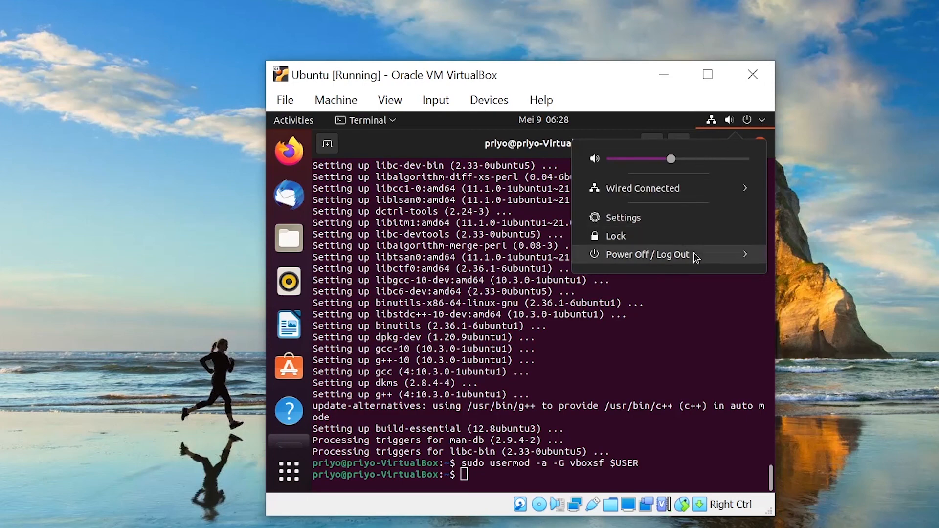
left_click(729, 254)
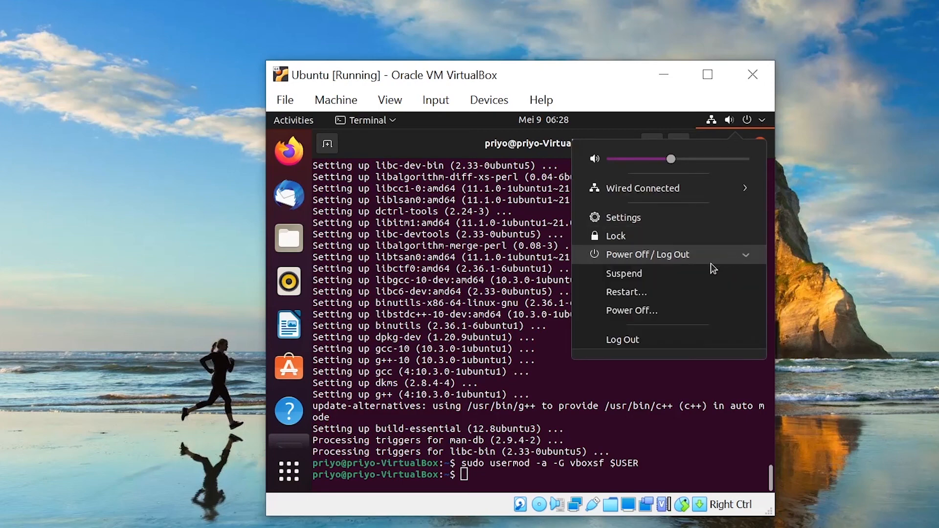
left_click(692, 295)
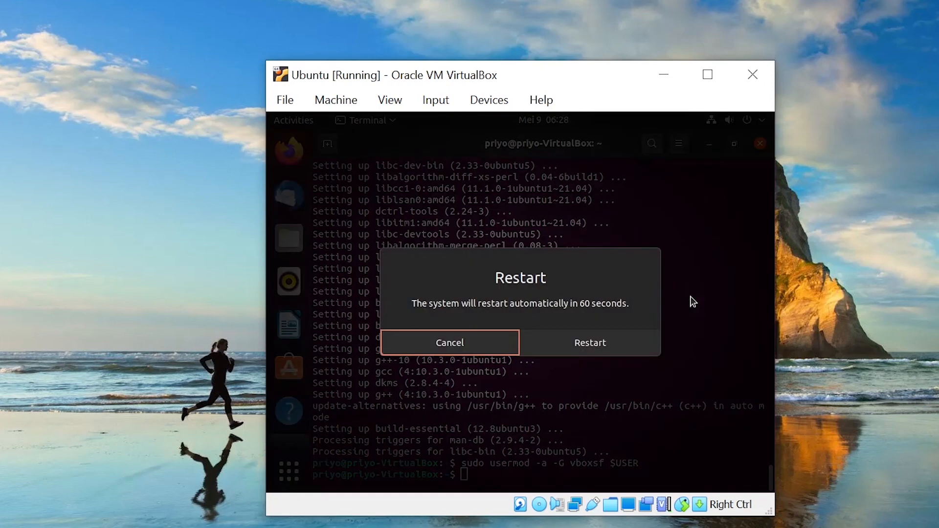
left_click(625, 349)
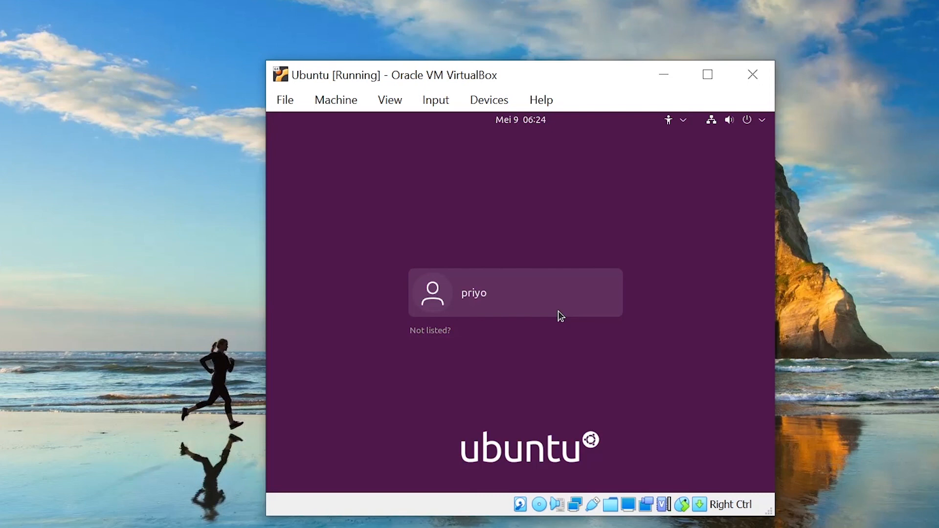
- Select the user account on the login screen and sign in with the account password
left_click(558, 312)
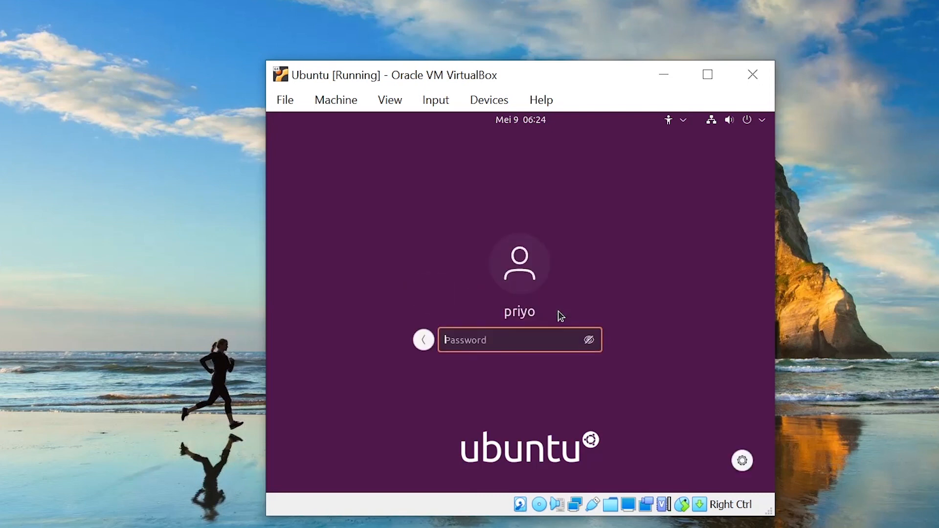
type("******")
key("Return")
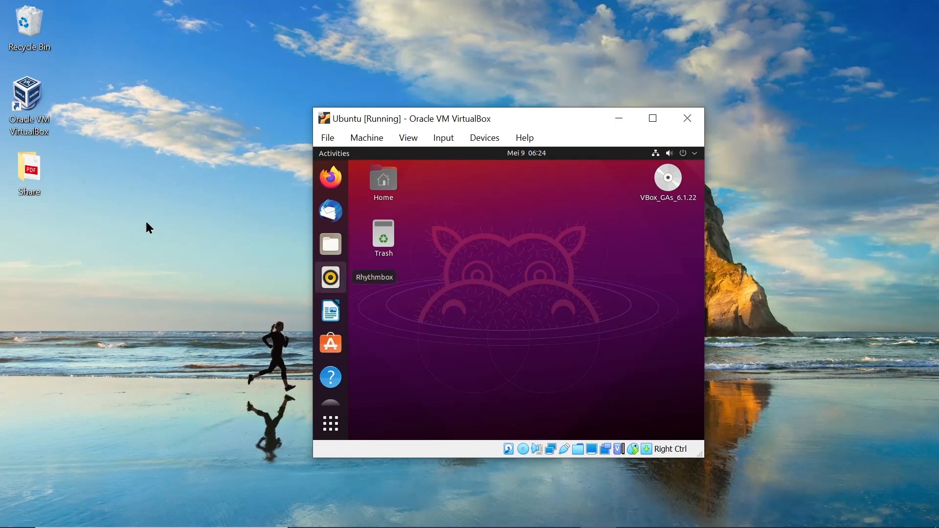
double_click(38, 178)
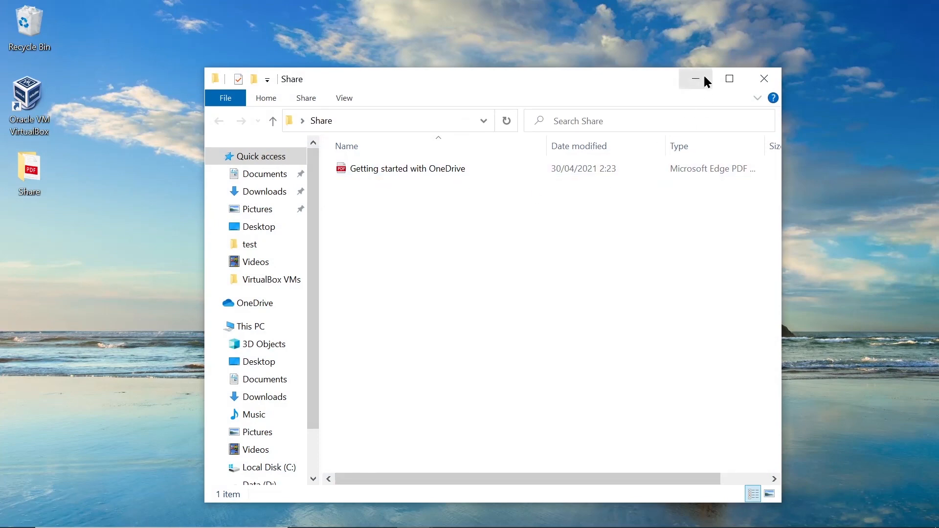
left_click(764, 78)
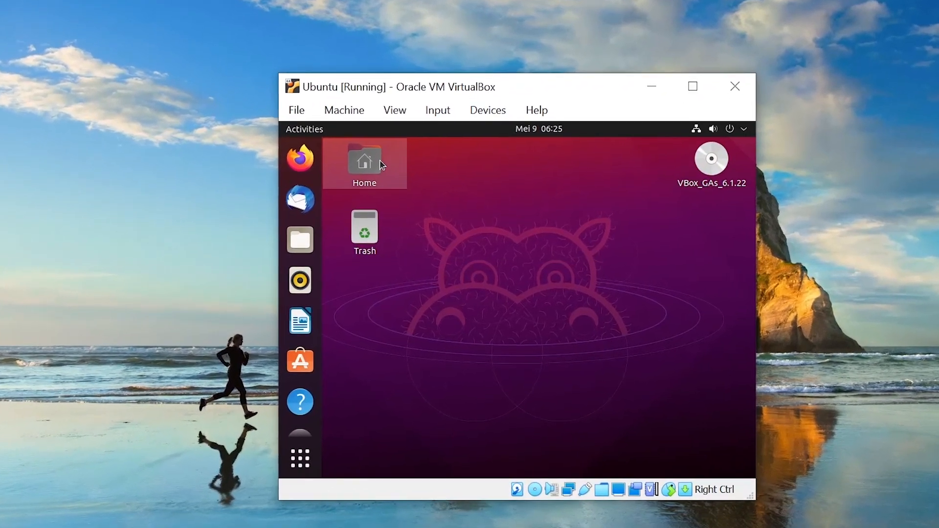
double_click(381, 164)
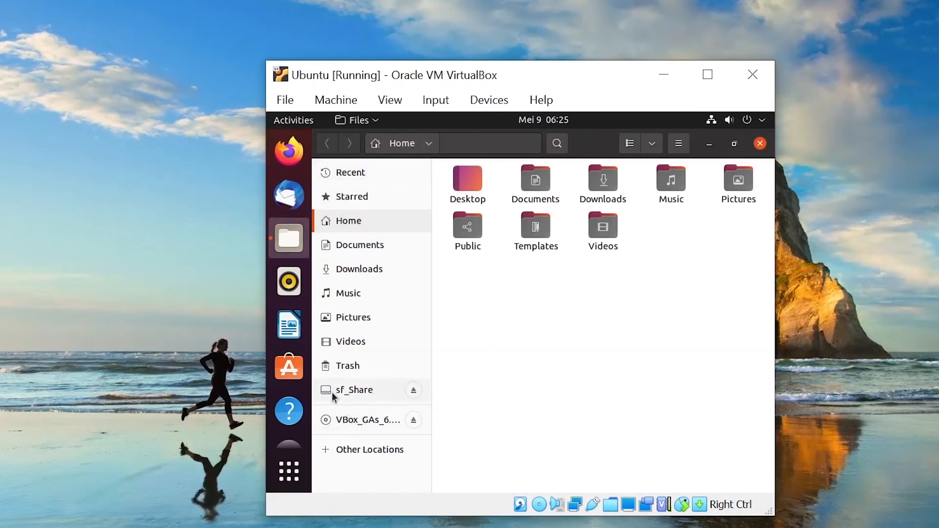
left_click(365, 392)
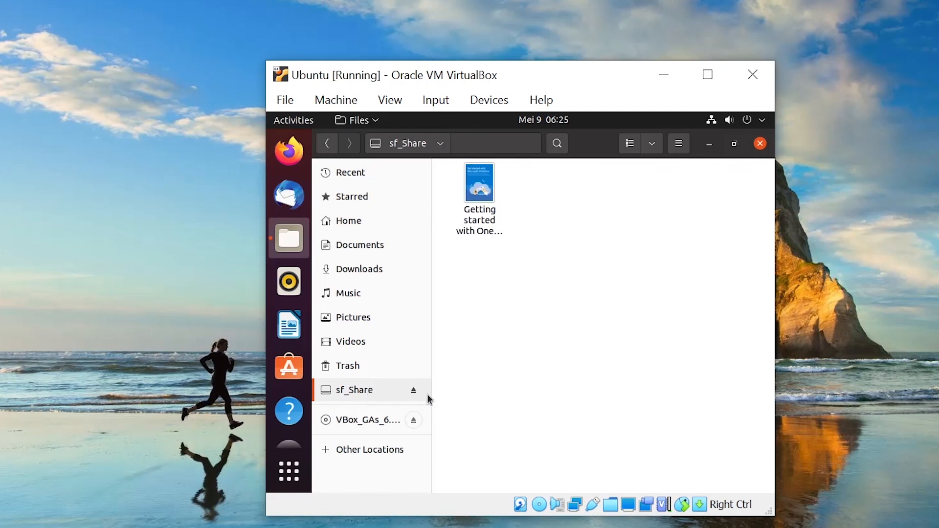
left_click(479, 230)
double_click(479, 232)
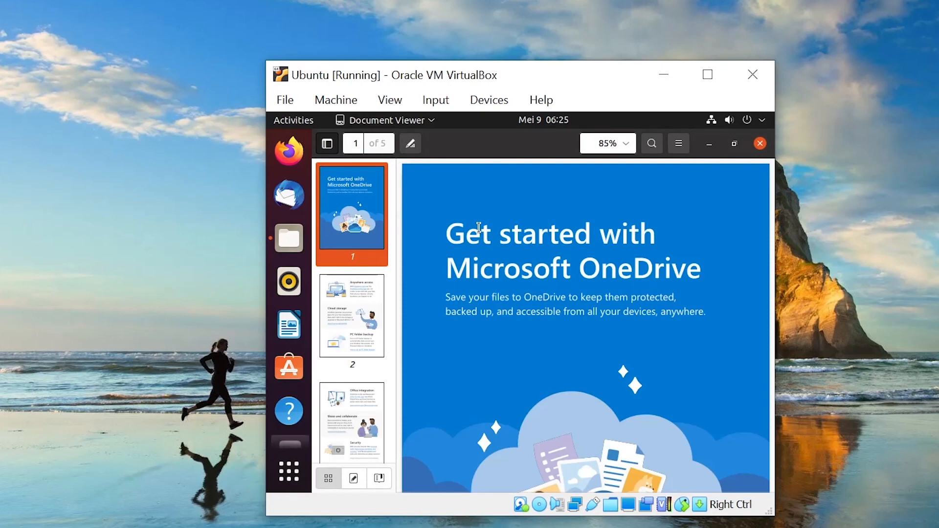
left_click(759, 143)
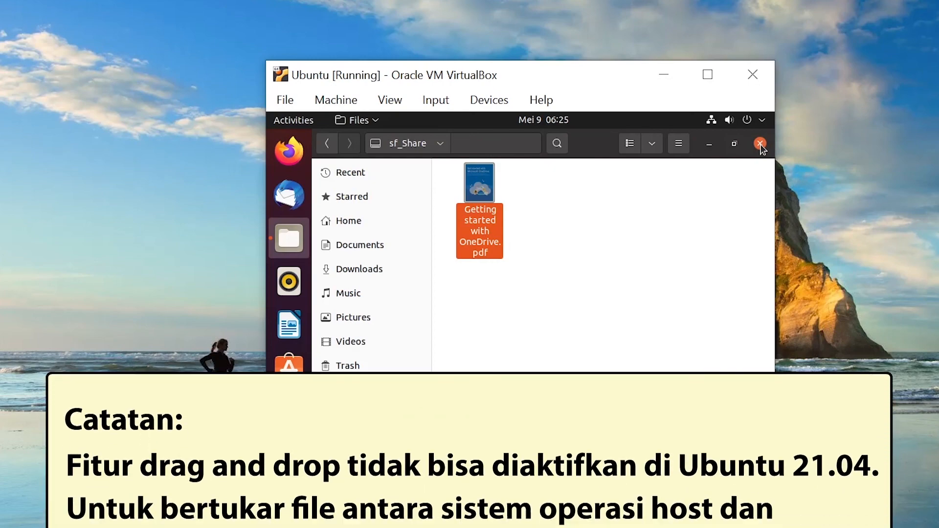
left_click(760, 144)
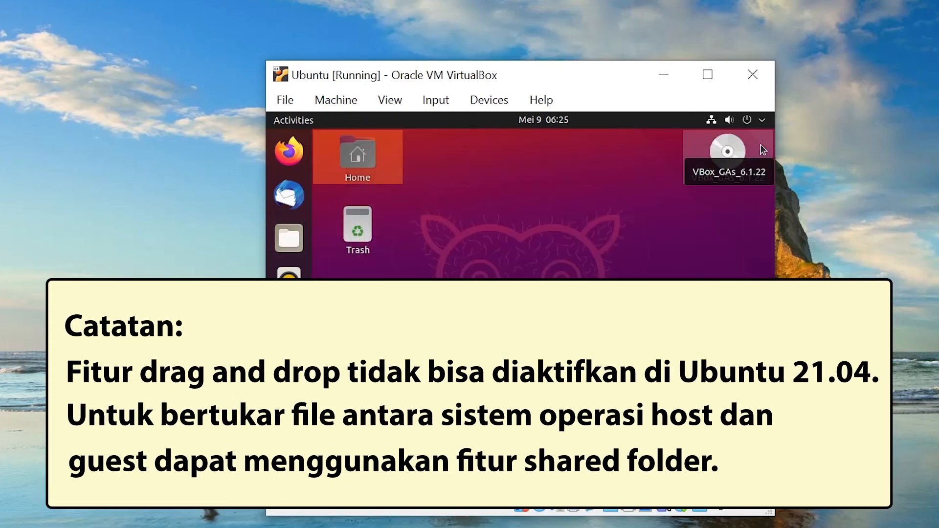
left_click(593, 174)
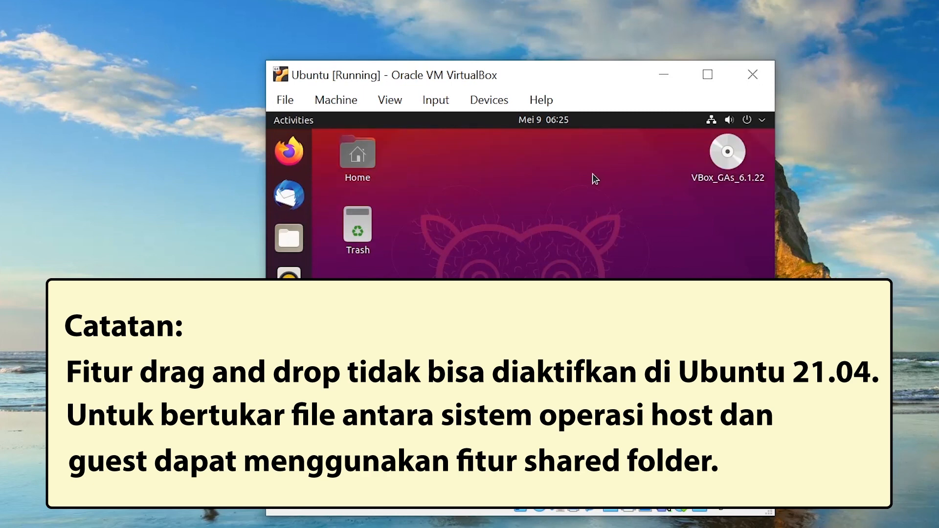